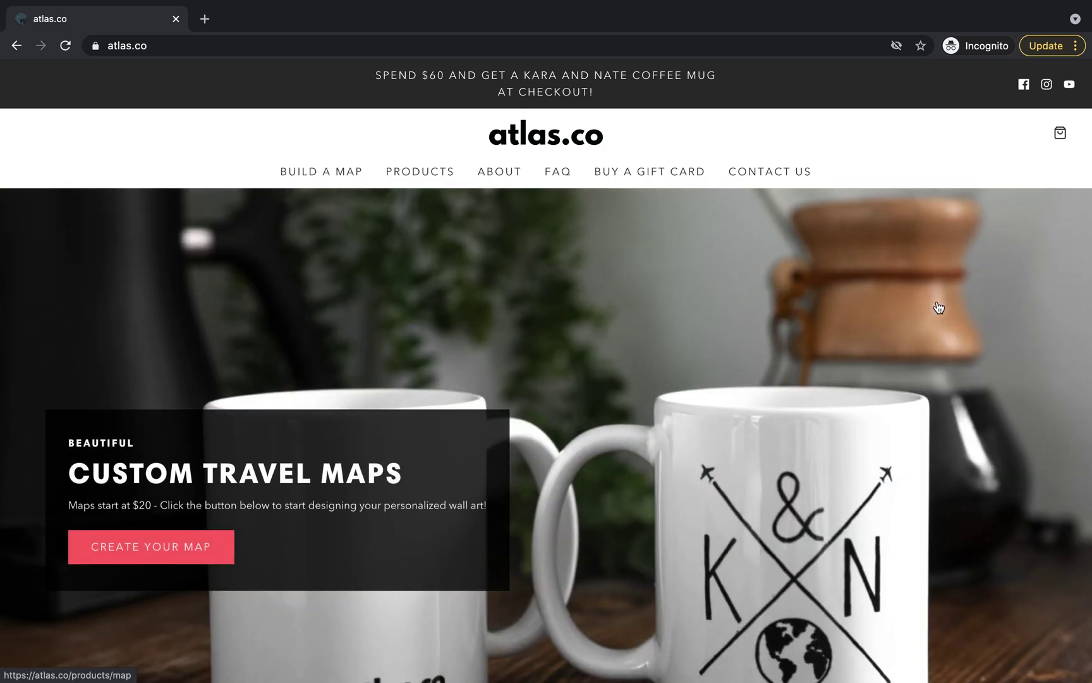
- Launch the custom map builder from the atlas.co home page's Create Your Map button
left_click(132, 549)
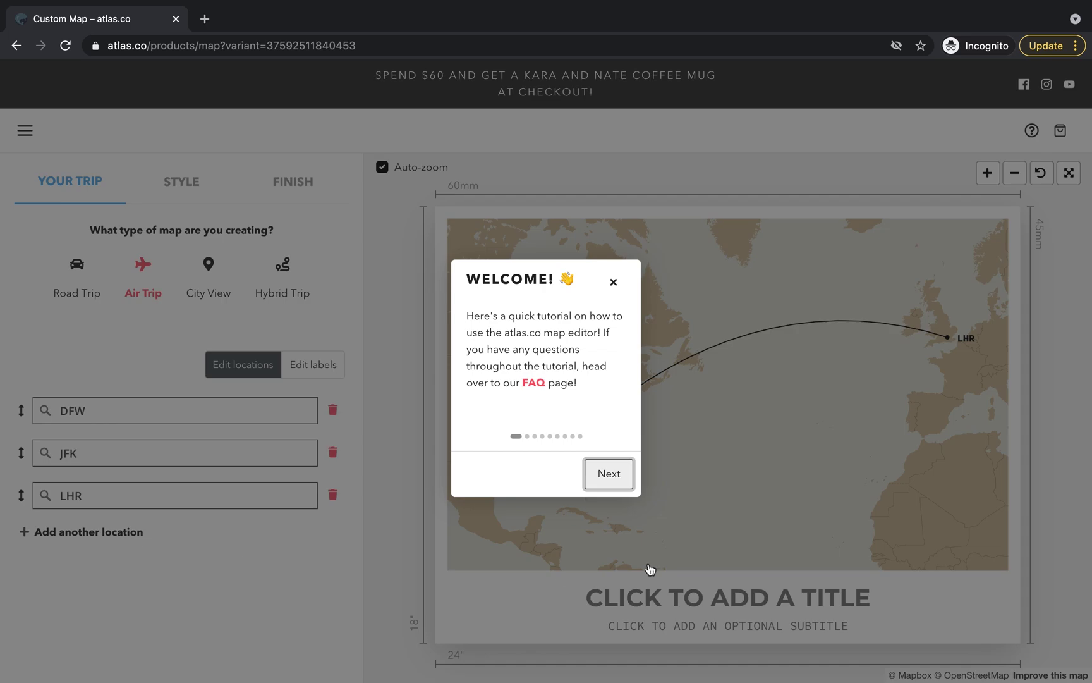
- Step through the editor's welcome tutorial tips and close the tutorial
left_click(603, 481)
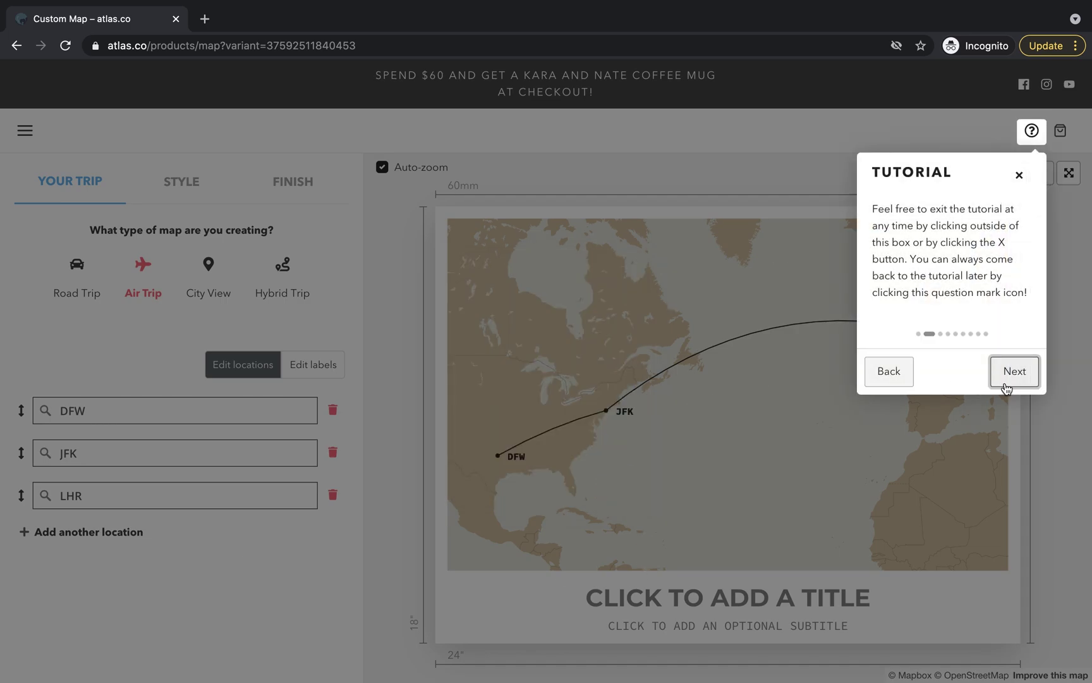
left_click(1006, 384)
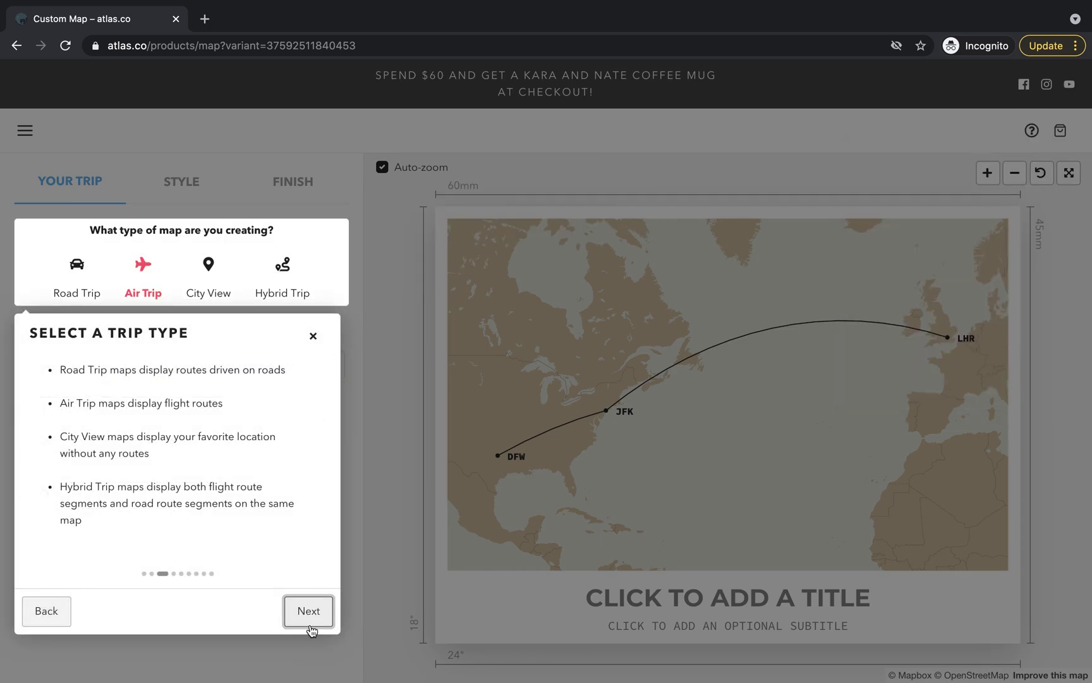
left_click(310, 621)
left_click(662, 563)
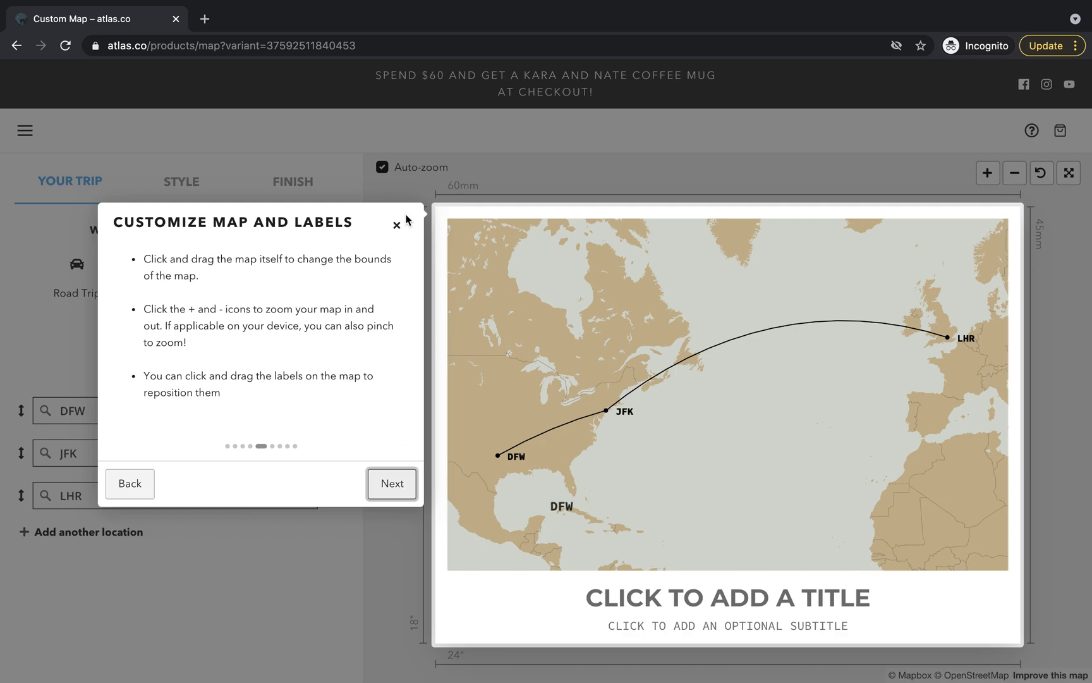
left_click(397, 227)
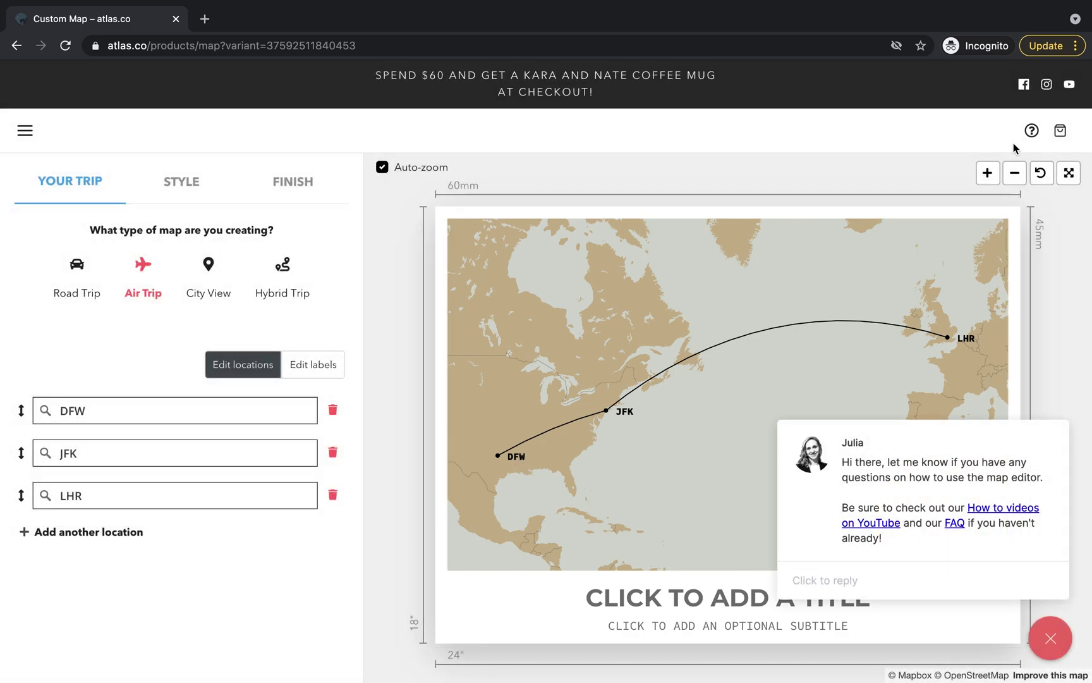
left_click(1032, 132)
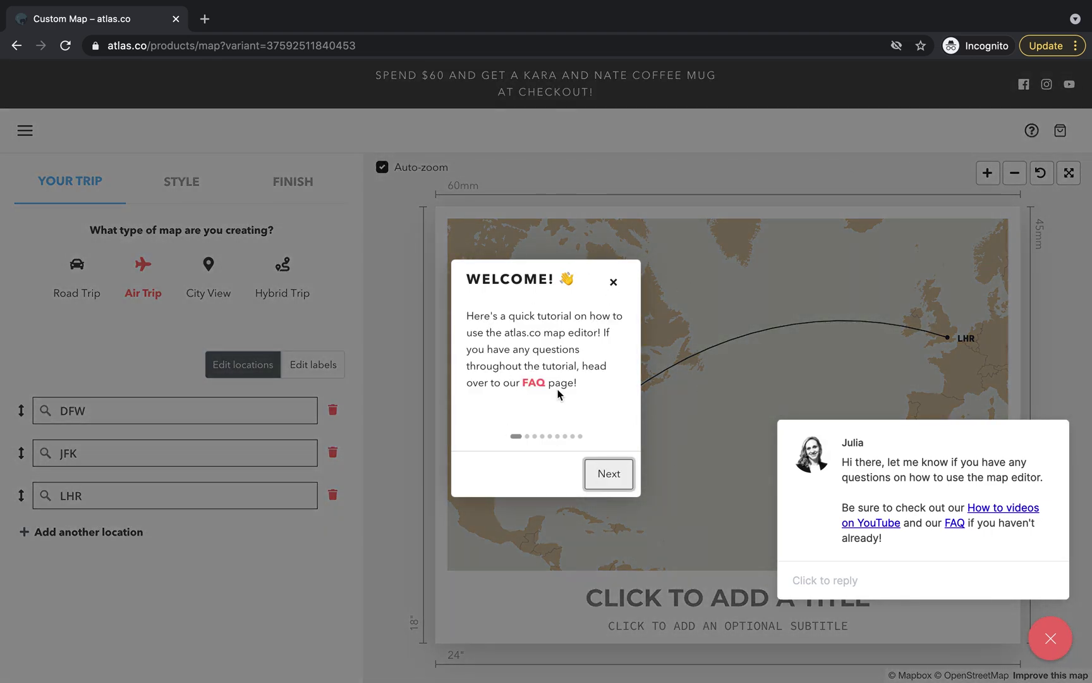
left_click(615, 282)
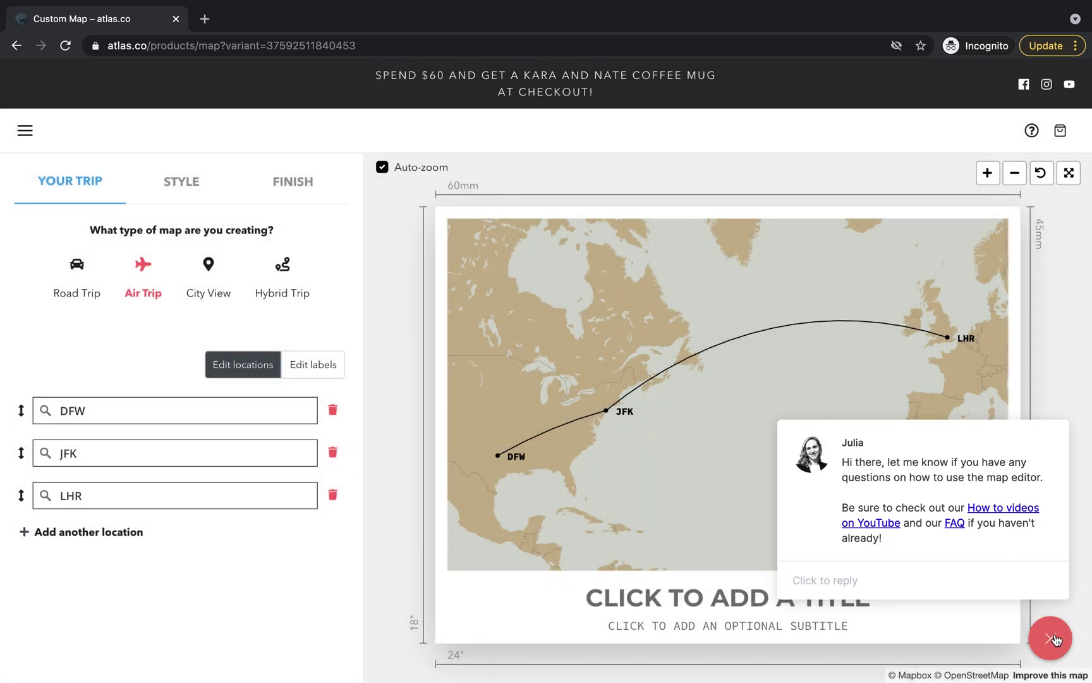
- Close the support chat message and choose the Hybrid Trip type
left_click(1052, 639)
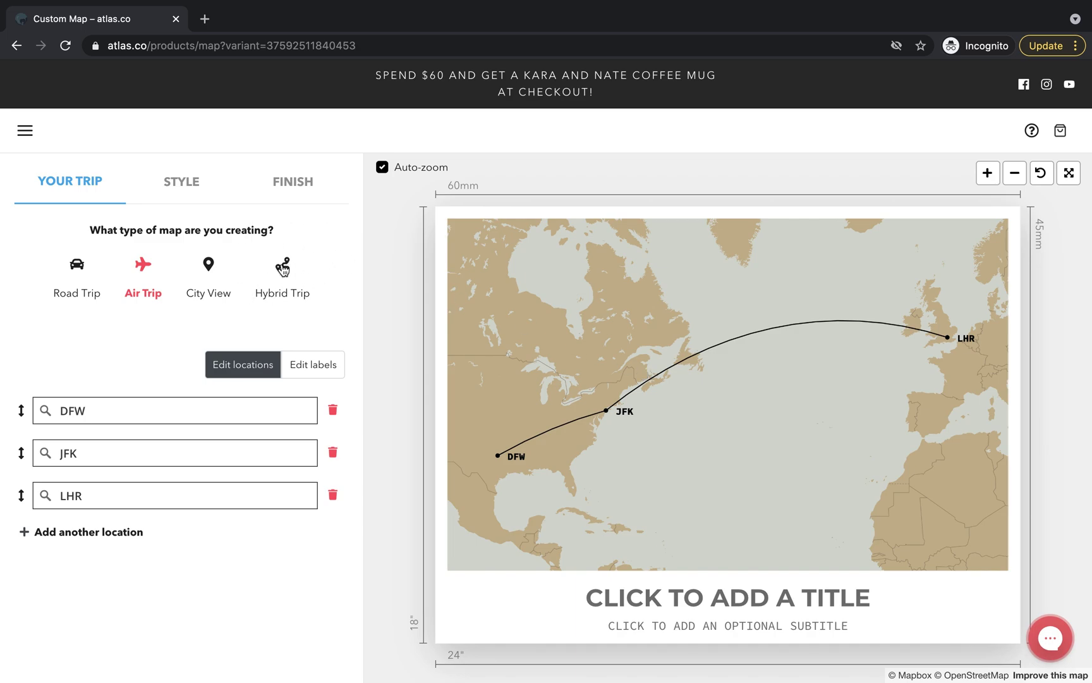
left_click(282, 268)
- Confirm the hybrid reset and replace the first stop YYZ with Nashville International Airport
left_click(684, 136)
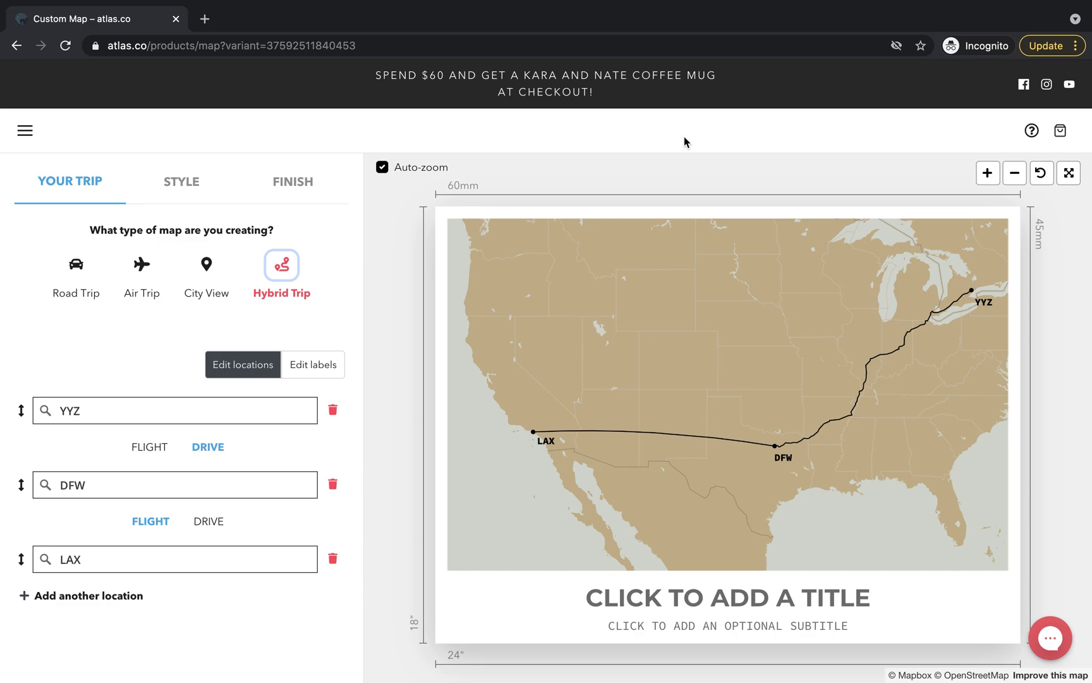
left_click(177, 410)
key("super+a")
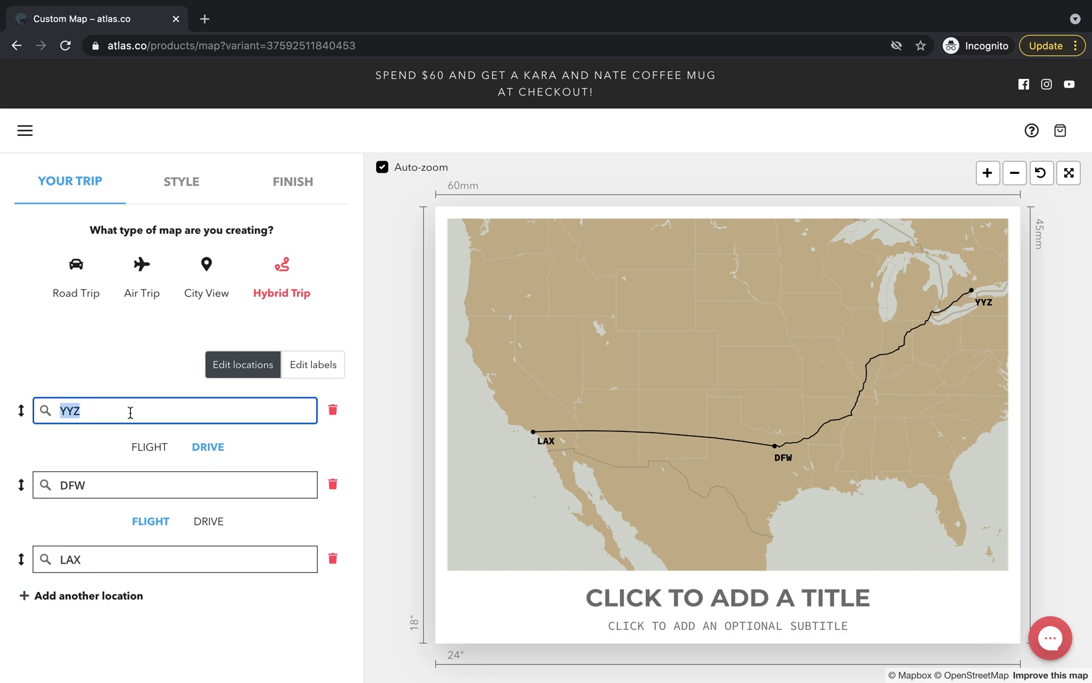
key("BackSpace")
type("nashvill")
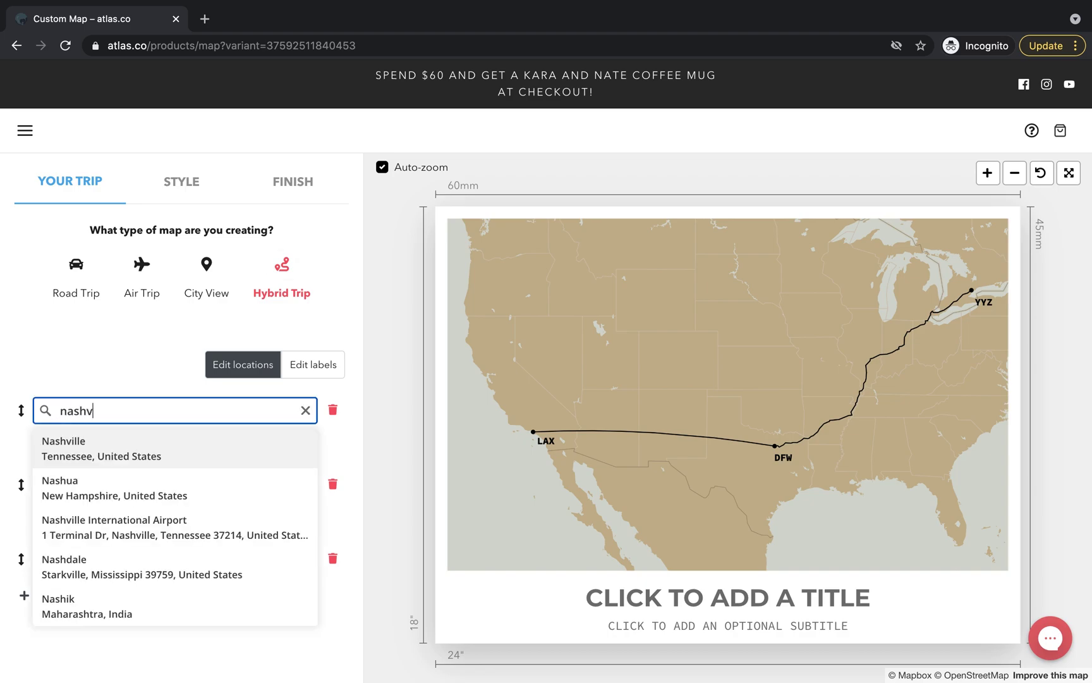
left_click(151, 488)
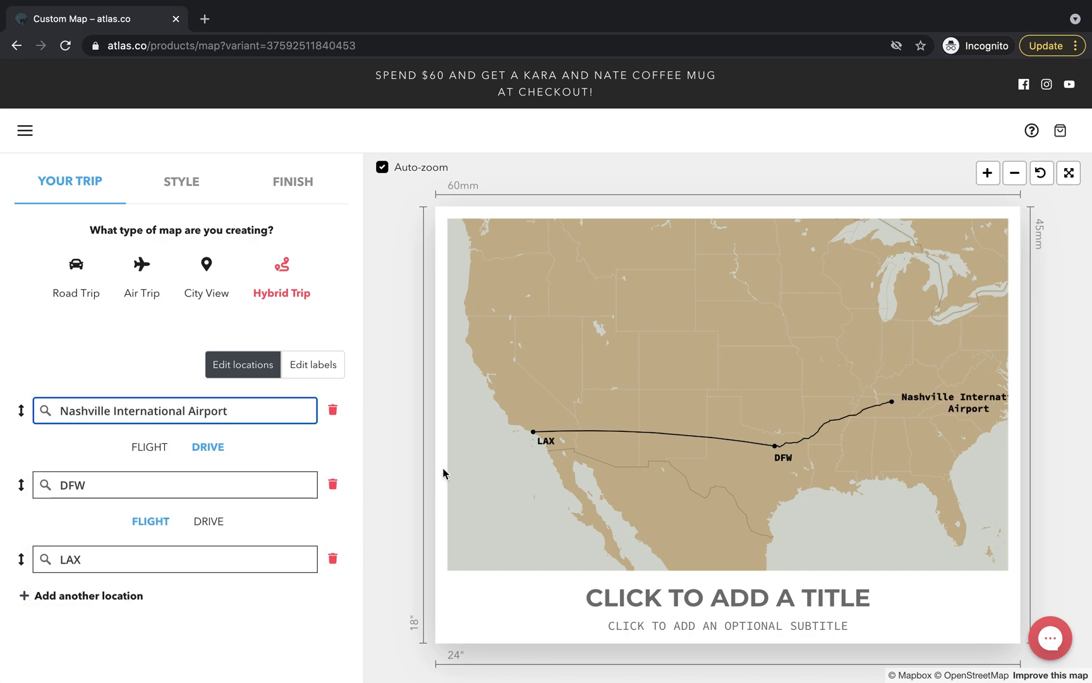
- Replace the second stop DFW with San Diego International Airport
left_click(142, 493)
double_click(143, 493)
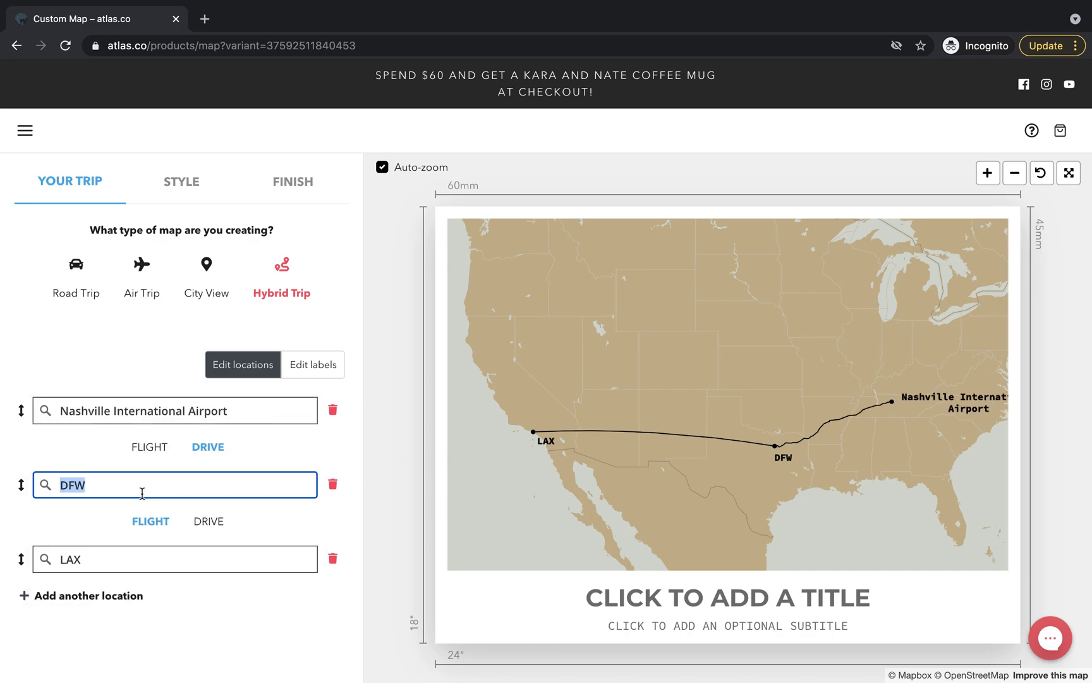
type("san diego")
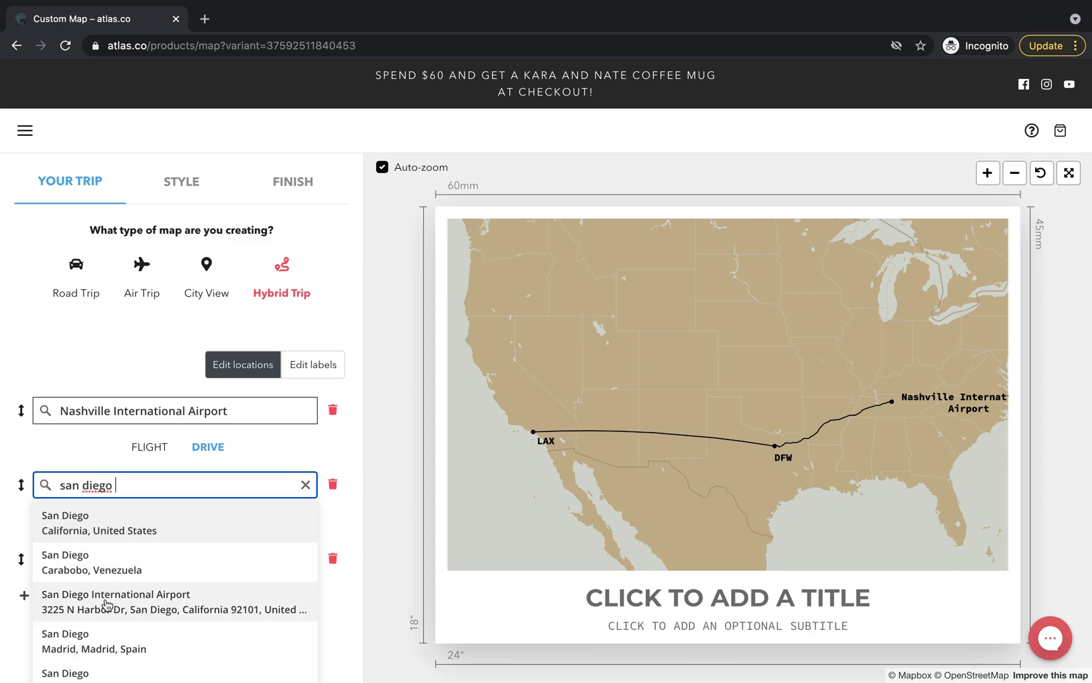
left_click(105, 603)
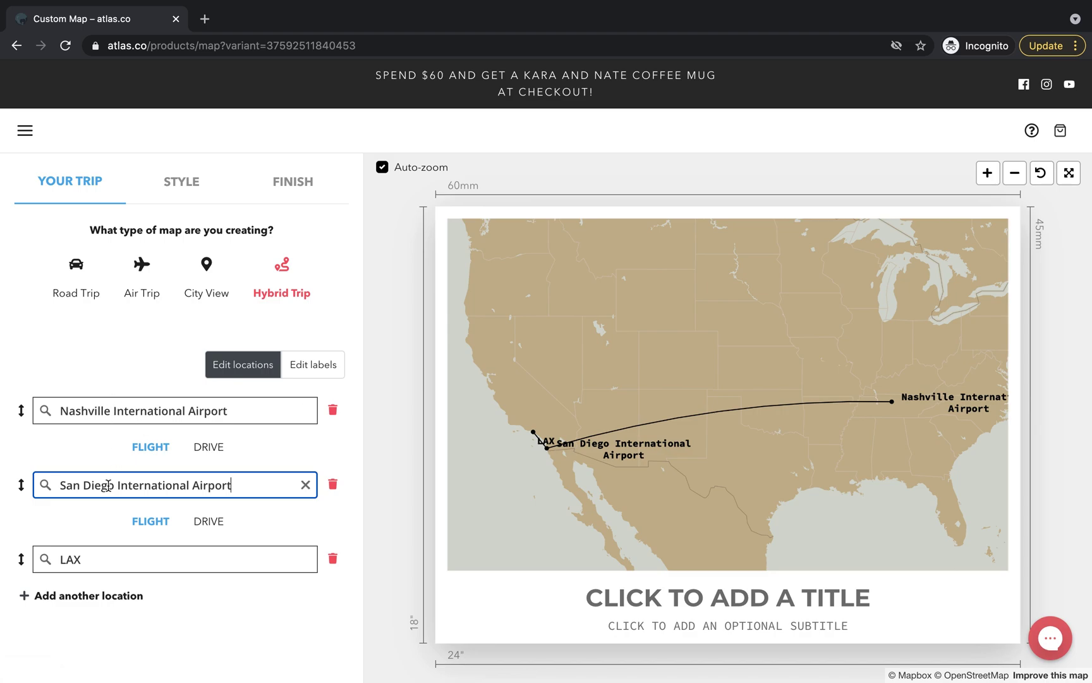
- Replace the third stop LAX with Los Angeles
left_click(126, 559)
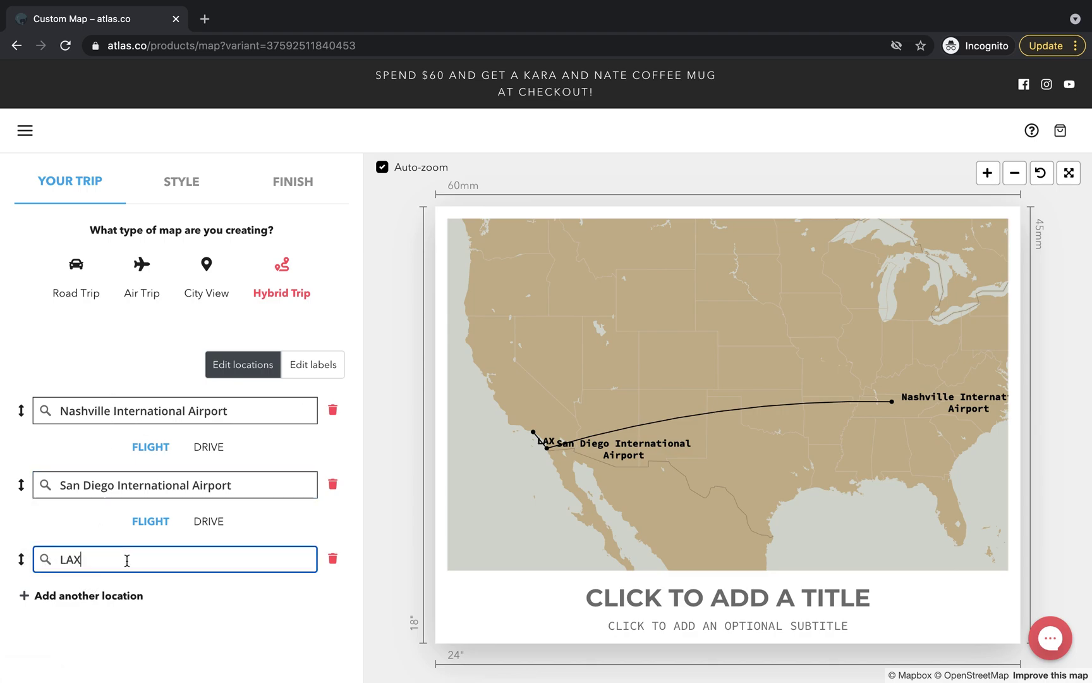
key("BackSpace")
type("los ang")
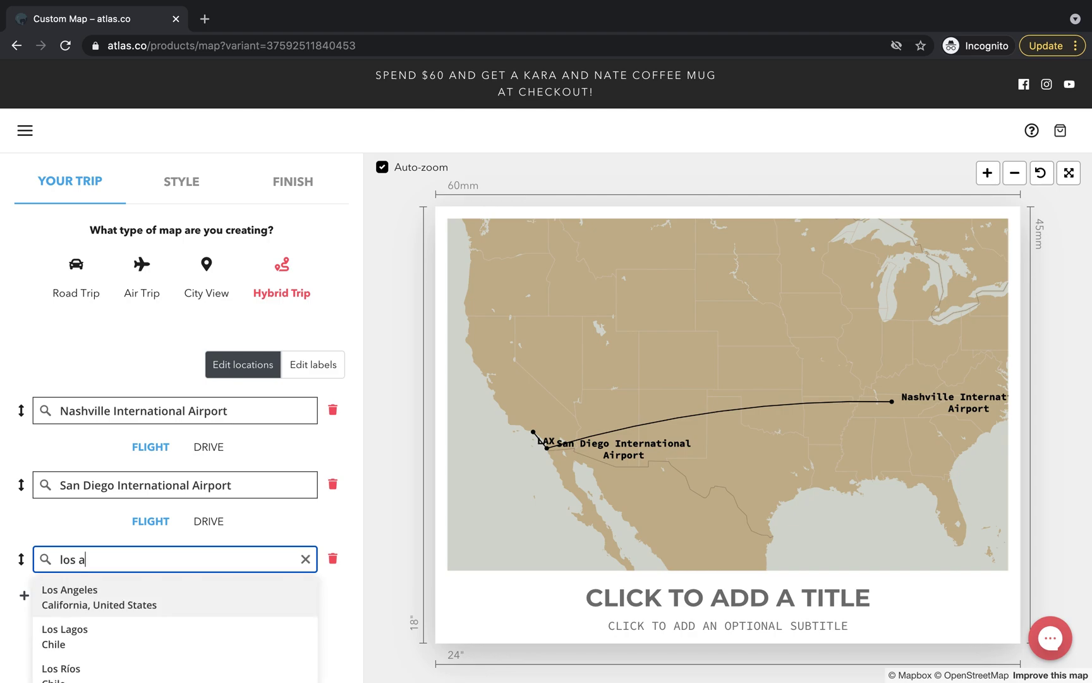
left_click(127, 595)
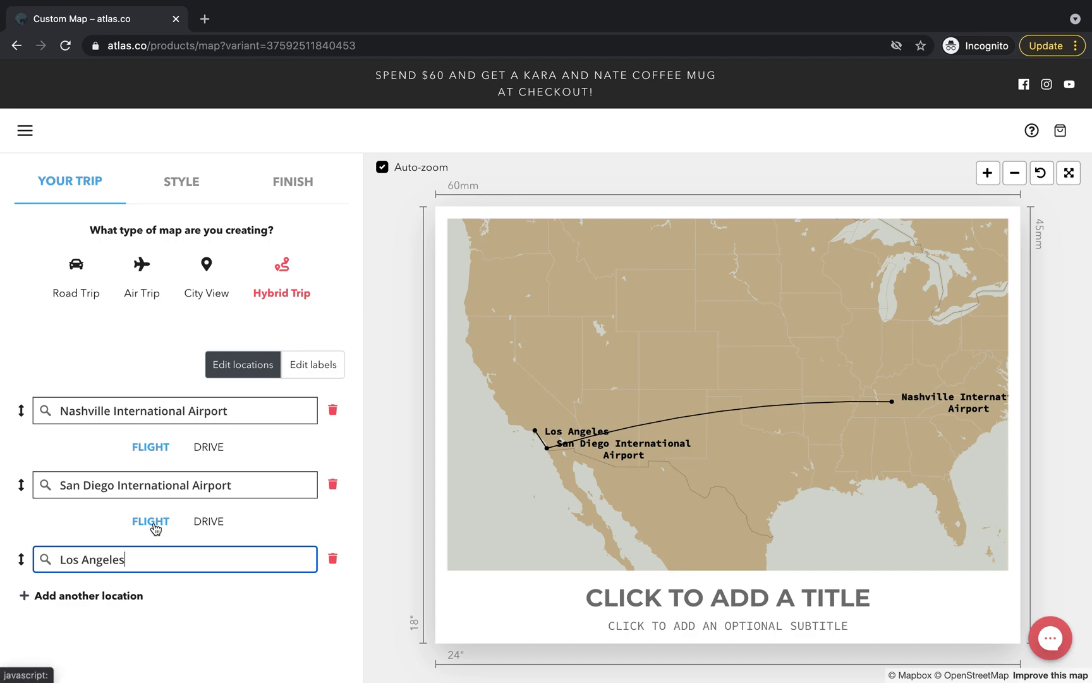
- Make the San Diego to Los Angeles leg a drive
left_click(208, 522)
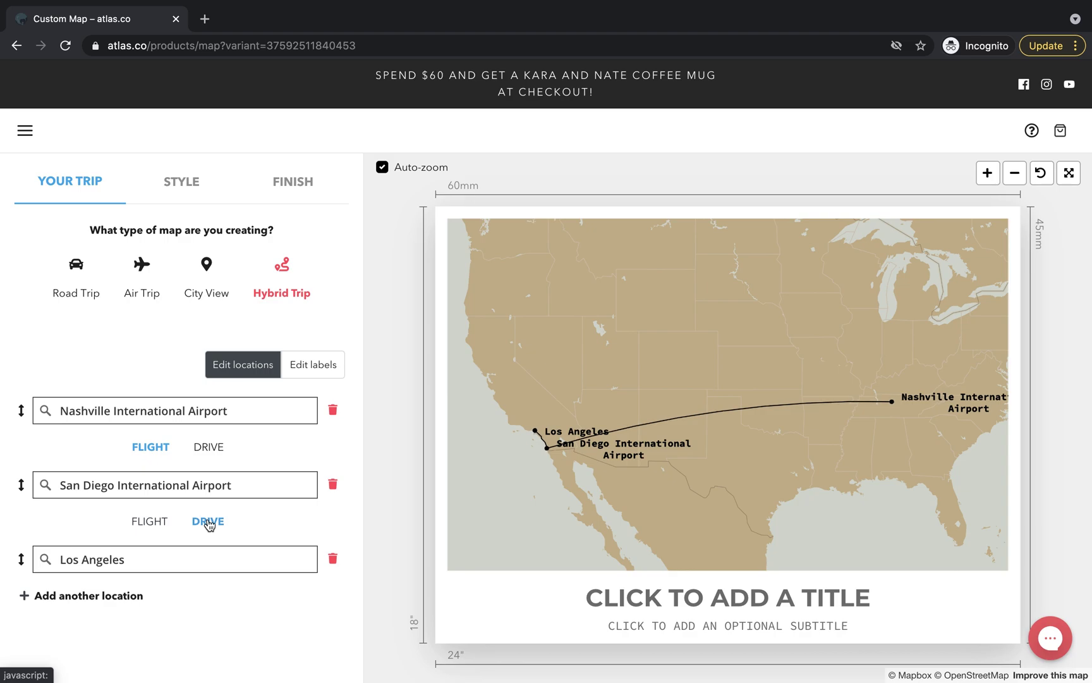
left_click(152, 525)
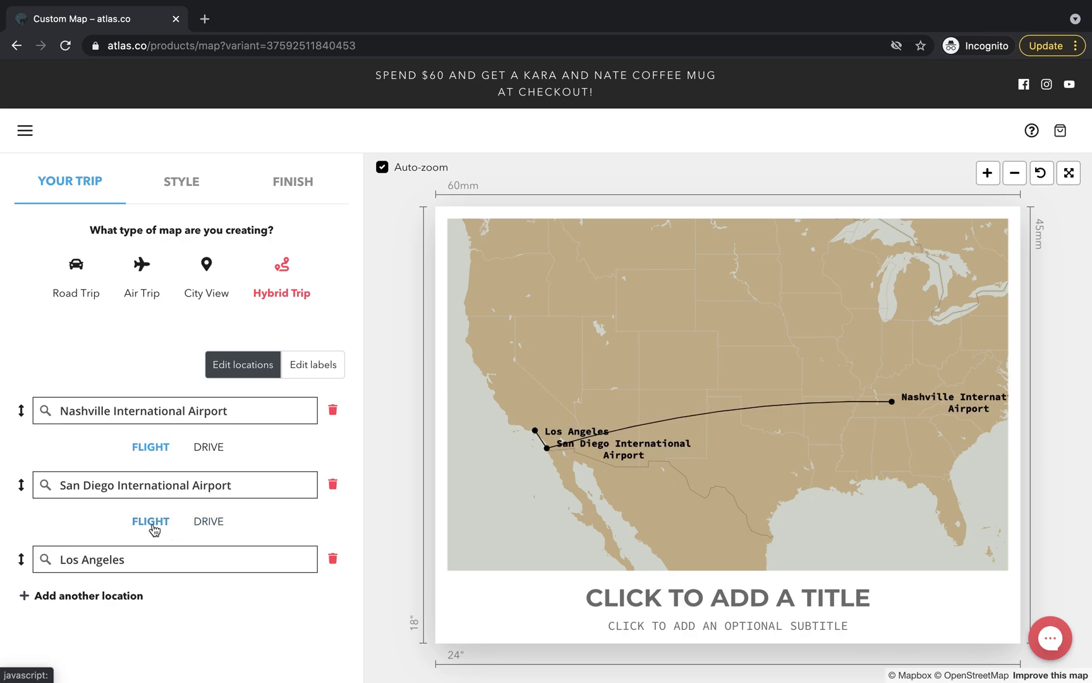
left_click(198, 525)
left_click(146, 523)
left_click(197, 524)
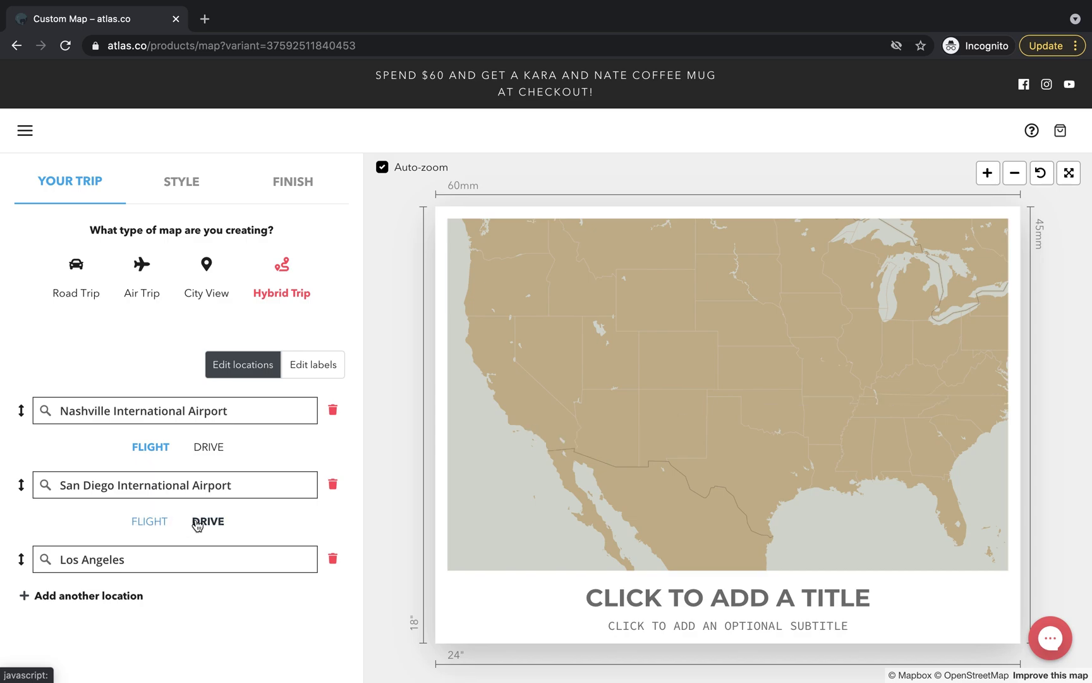
left_click(155, 524)
left_click(200, 523)
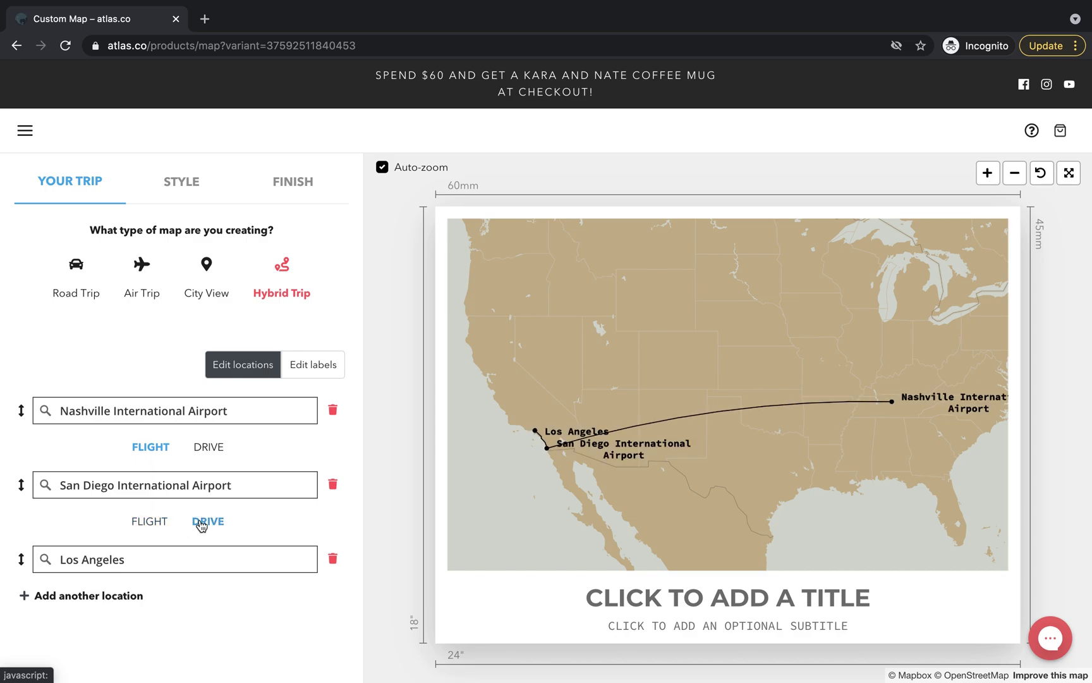
- Add San Francisco as the fourth stop, driven from Los Angeles
left_click(111, 605)
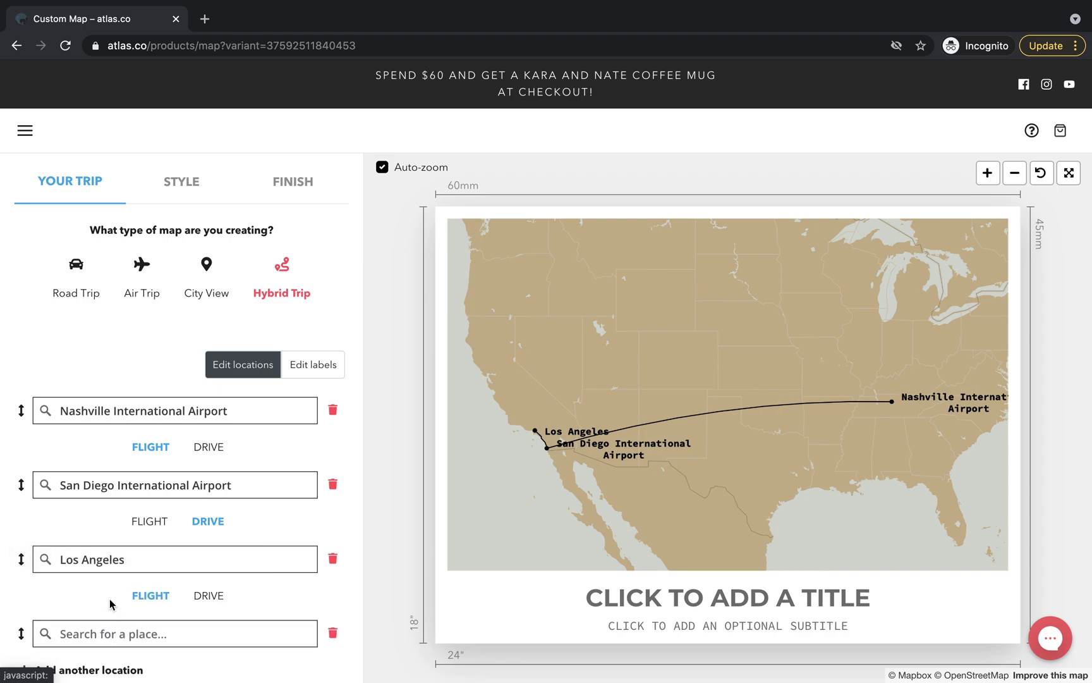
scroll(112, 604, "down", 1)
left_click(111, 605)
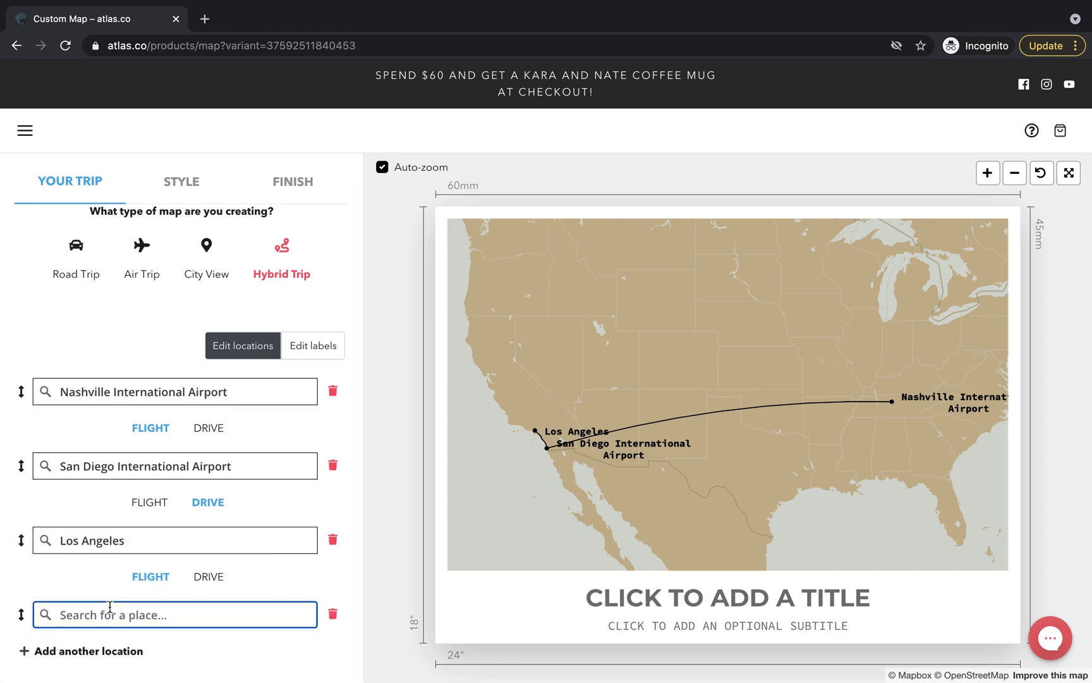
type("san f")
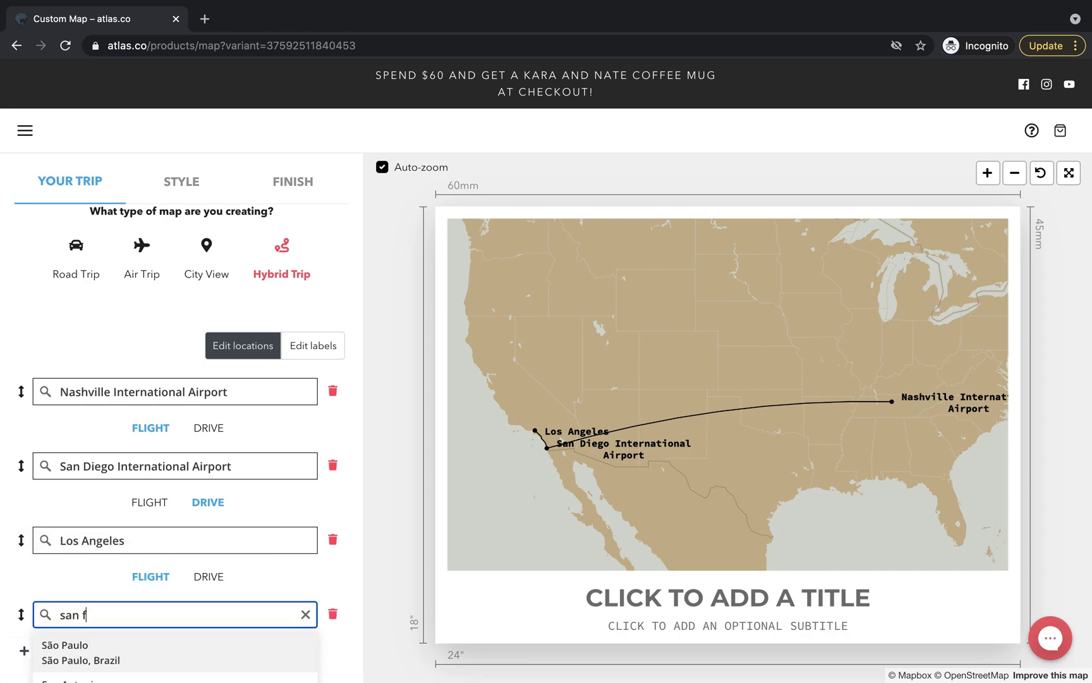
type("ran")
left_click(93, 650)
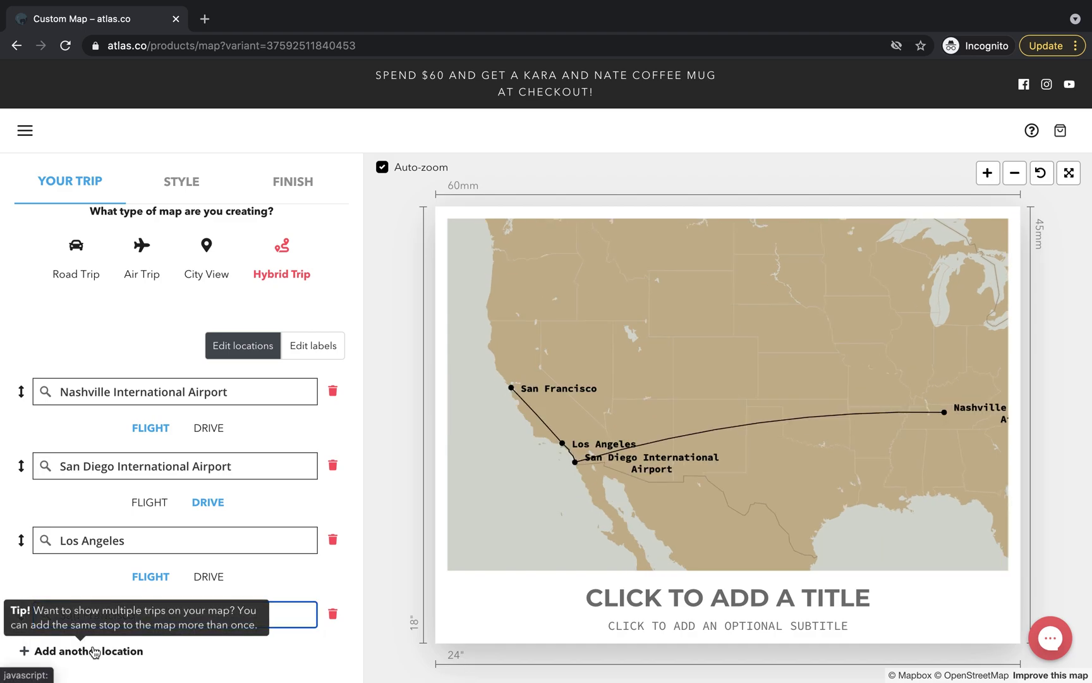
left_click(208, 576)
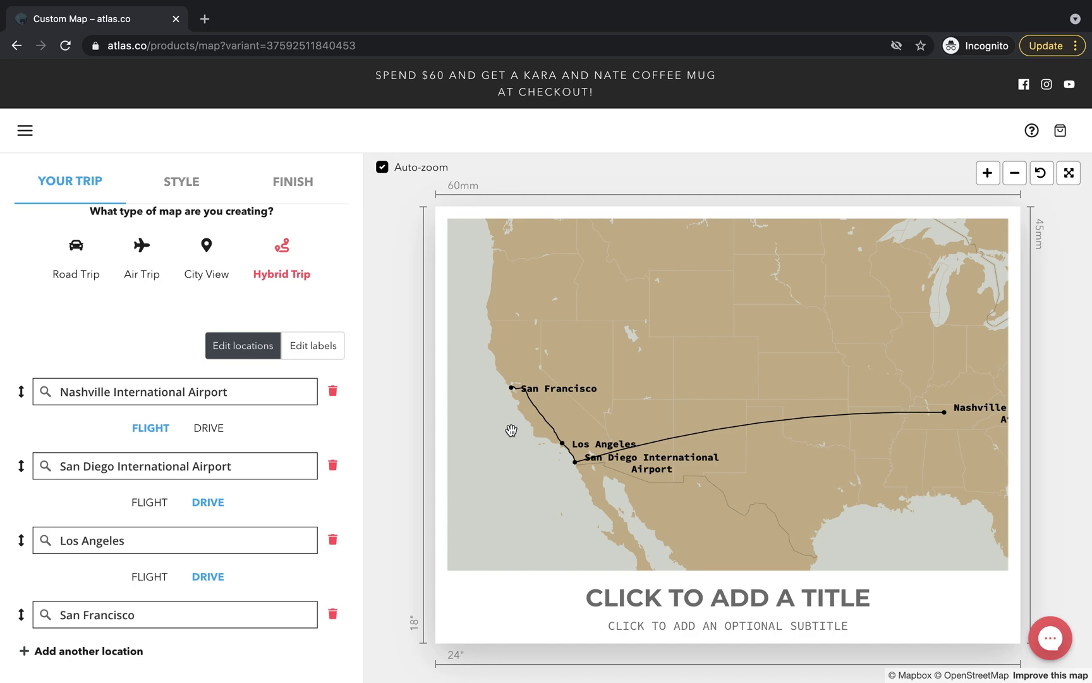
- Add Seattle as a driving stop after San Francisco, plus an empty sixth stop
left_click(95, 650)
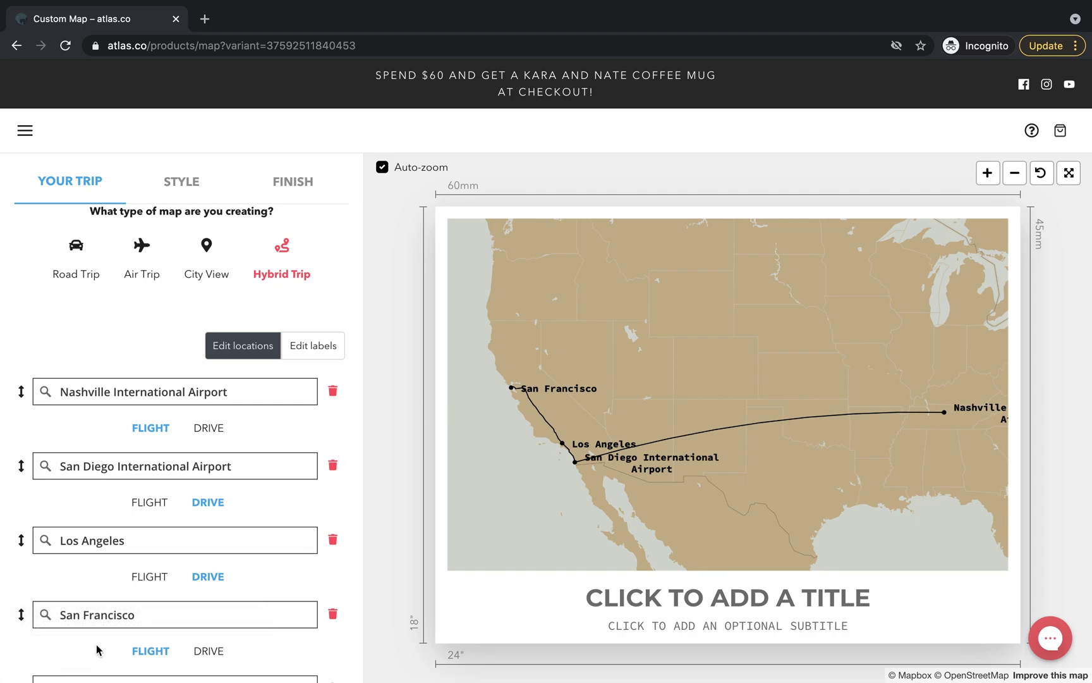
left_click(94, 614)
type("s")
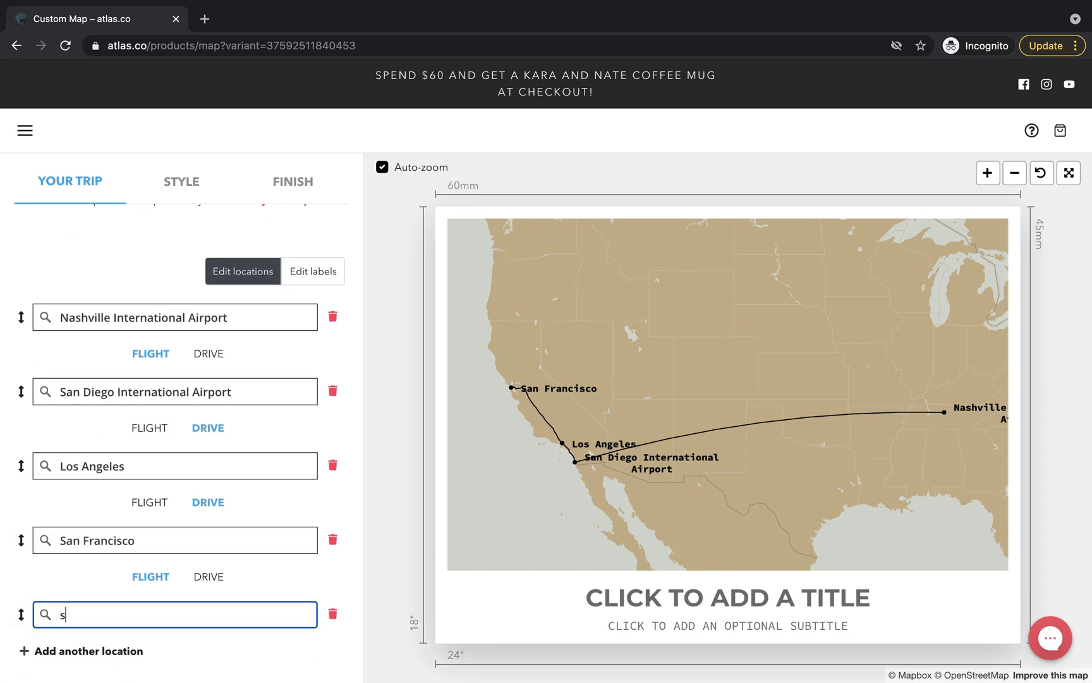
type("eattle")
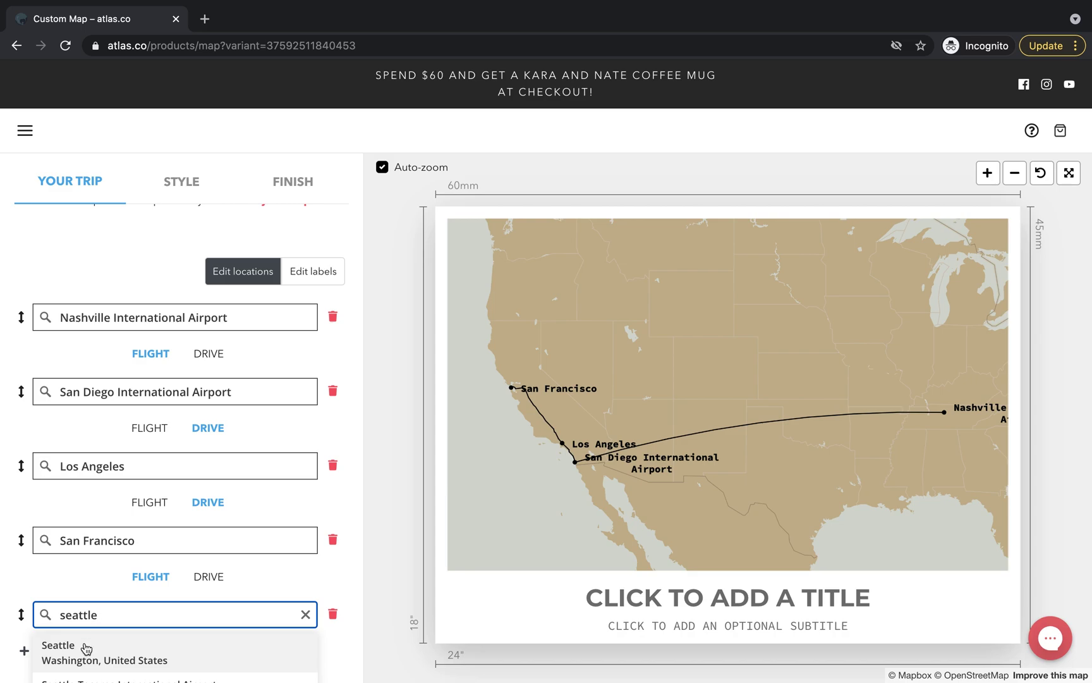
left_click(85, 650)
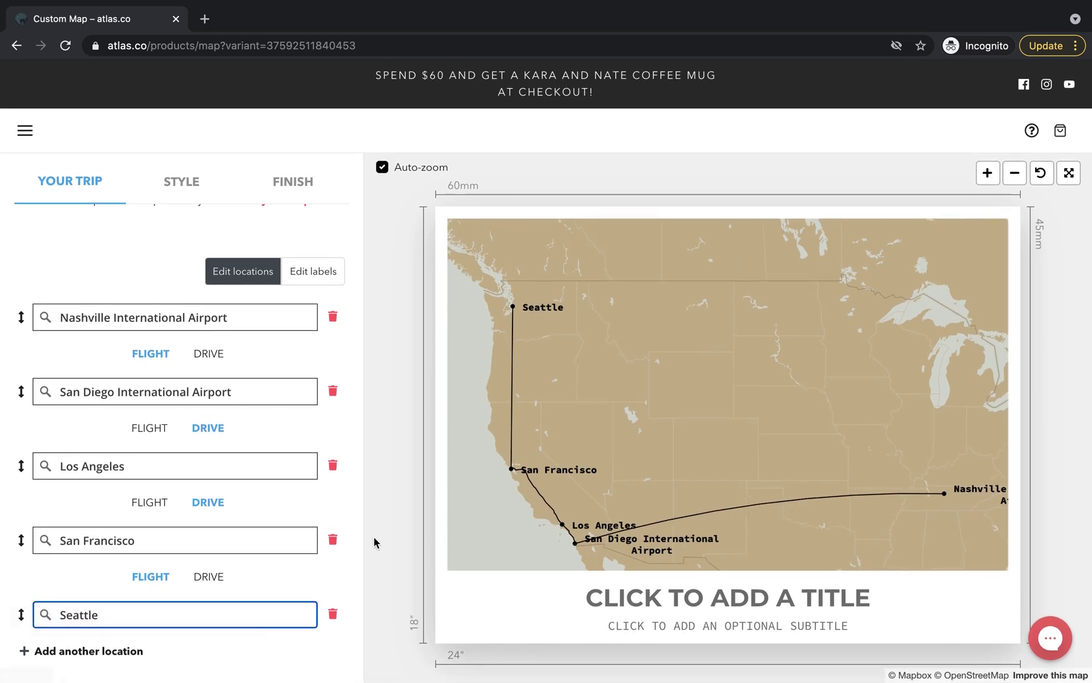
left_click(218, 578)
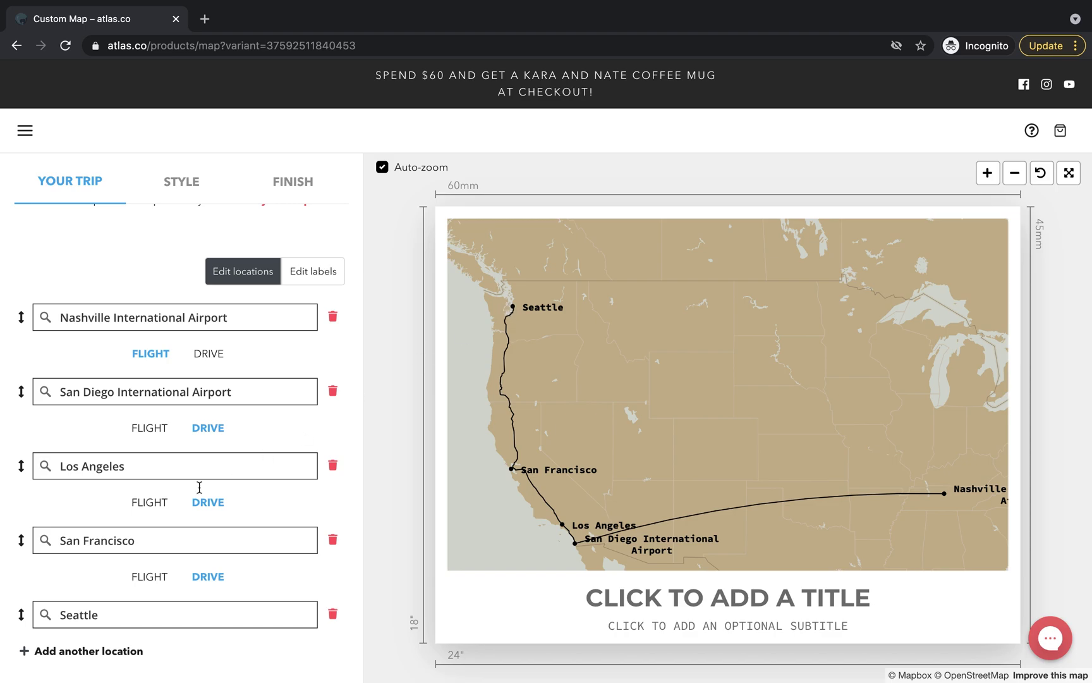
left_click(95, 651)
- Fill the empty last stop with Nashville International Airport, flown from Seattle
scroll(98, 653, "down", 2)
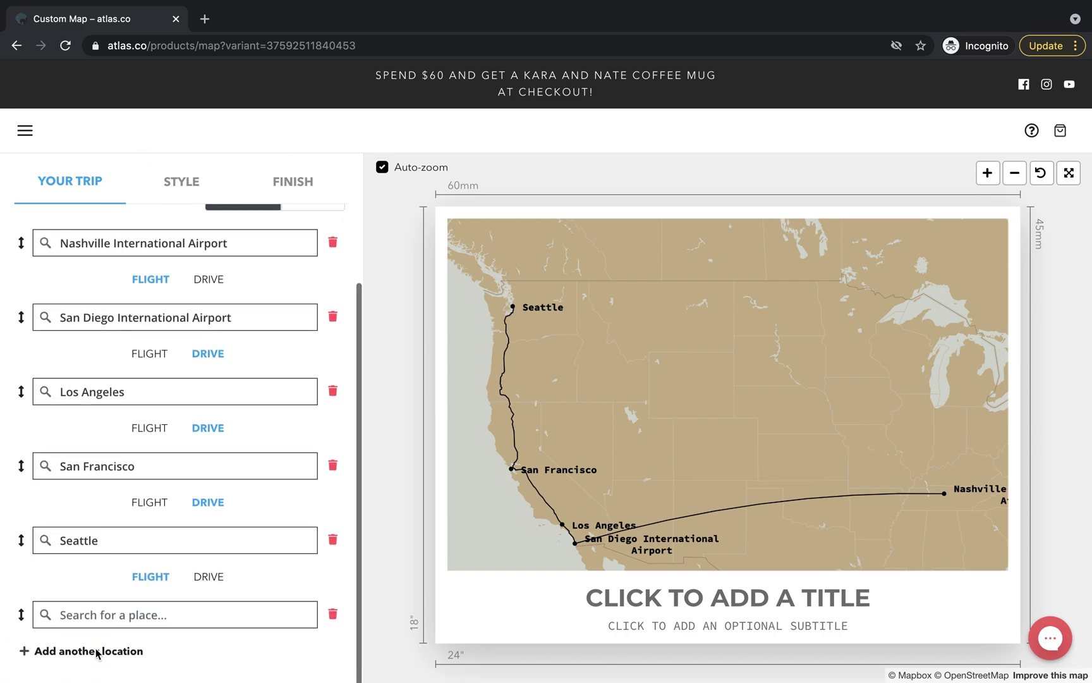
left_click(107, 617)
type("nashville")
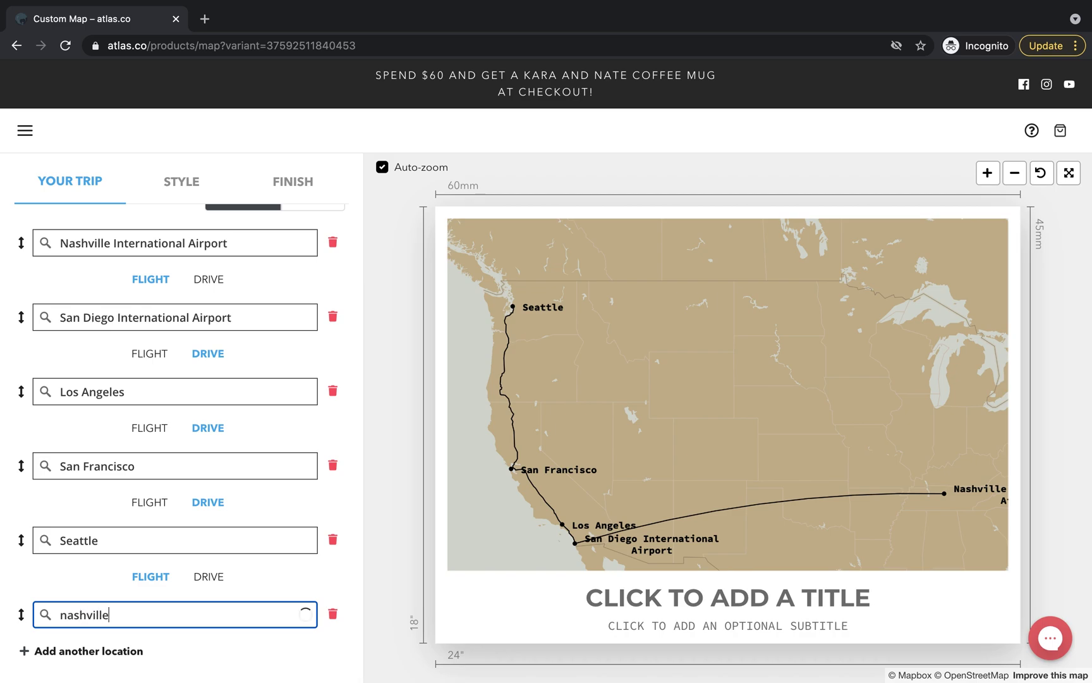
scroll(111, 651, "down", 1)
scroll(111, 651, "down", 3)
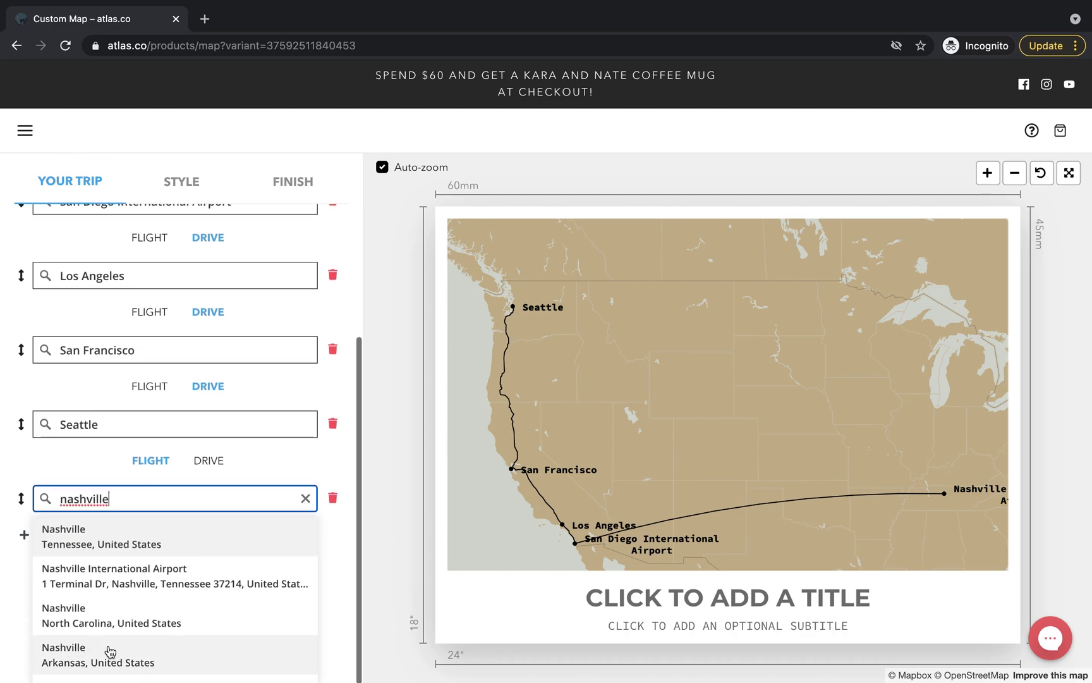
left_click(120, 558)
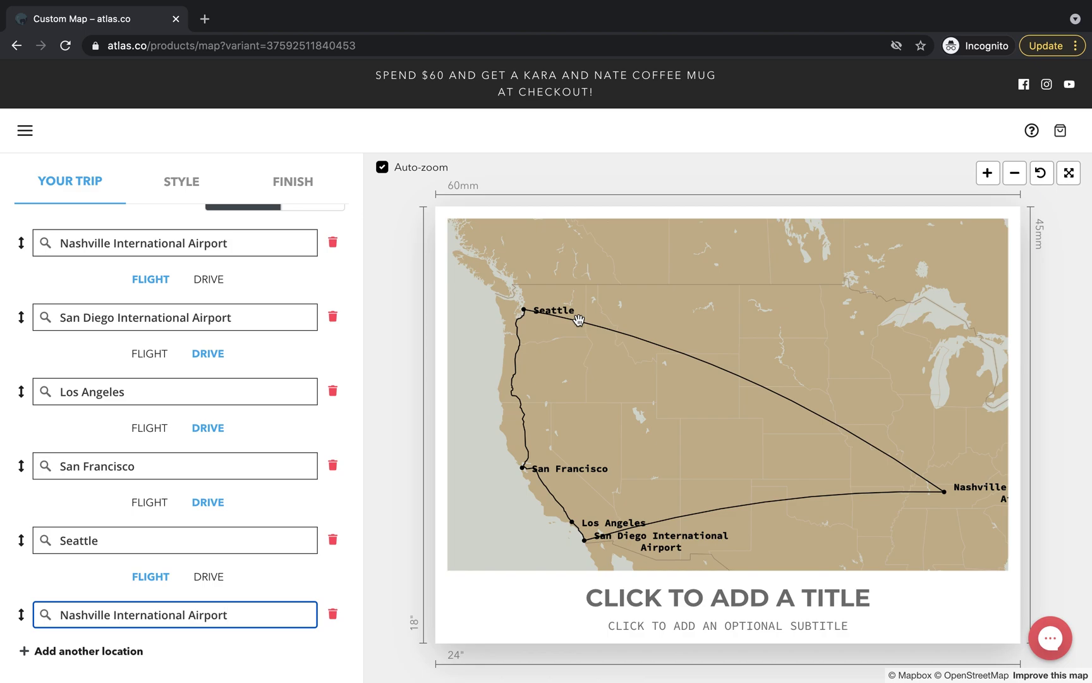
scroll(176, 347, "up", 3)
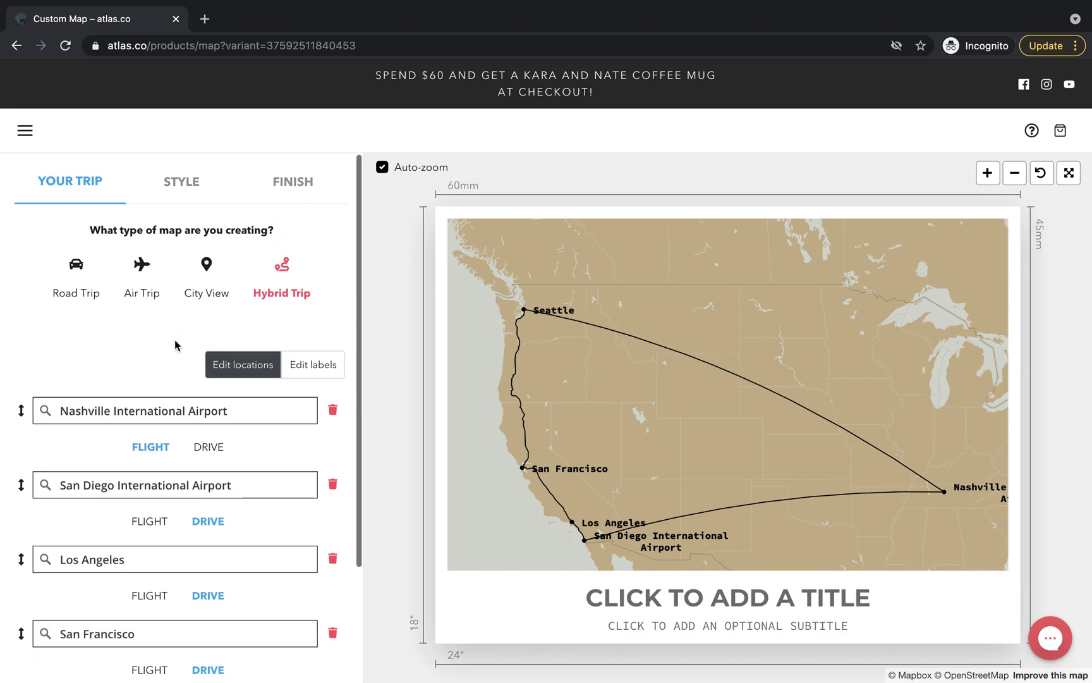
left_click(315, 365)
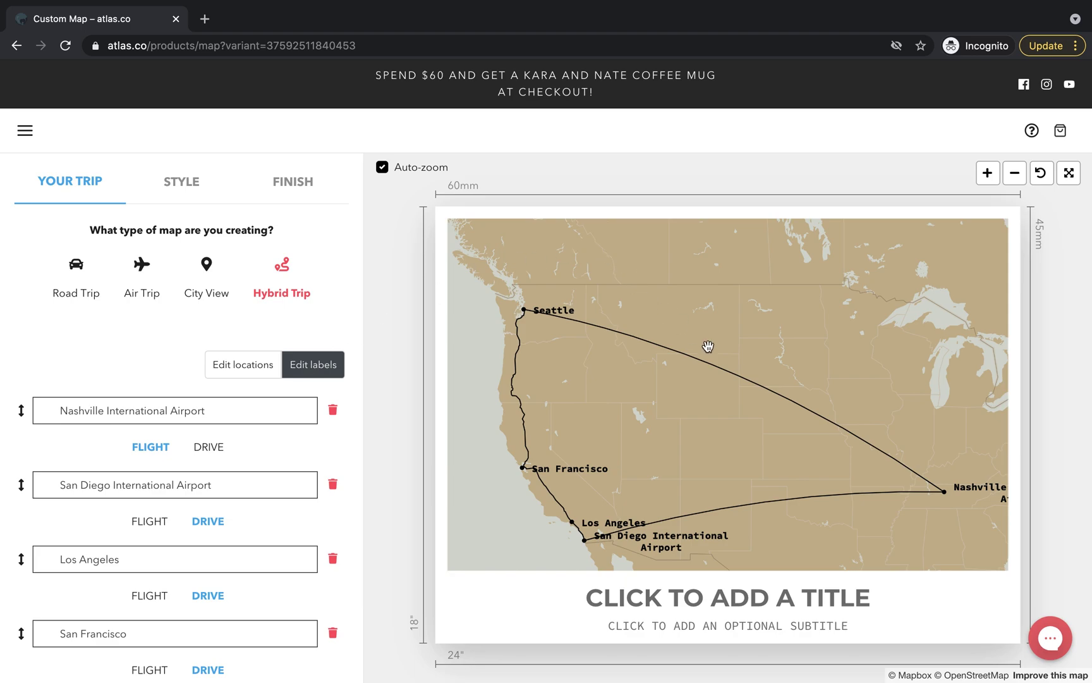
- Change the first stop's map label to Nashville
scroll(715, 355, "down", 2)
scroll(715, 356, "down", 1)
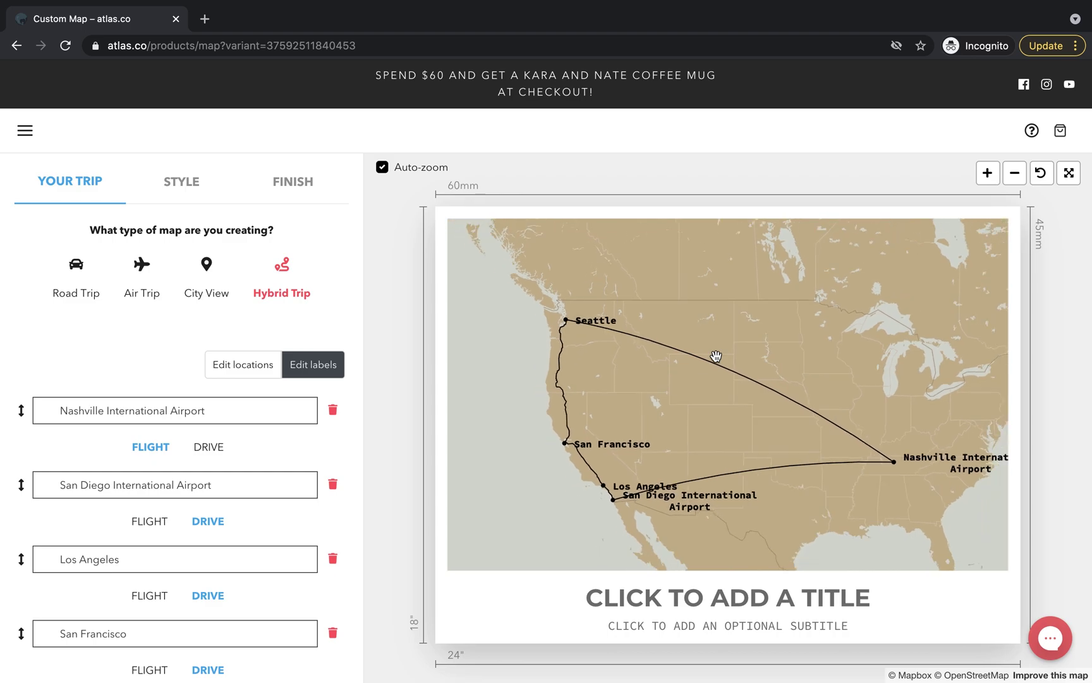
left_click_drag(795, 361, 725, 351)
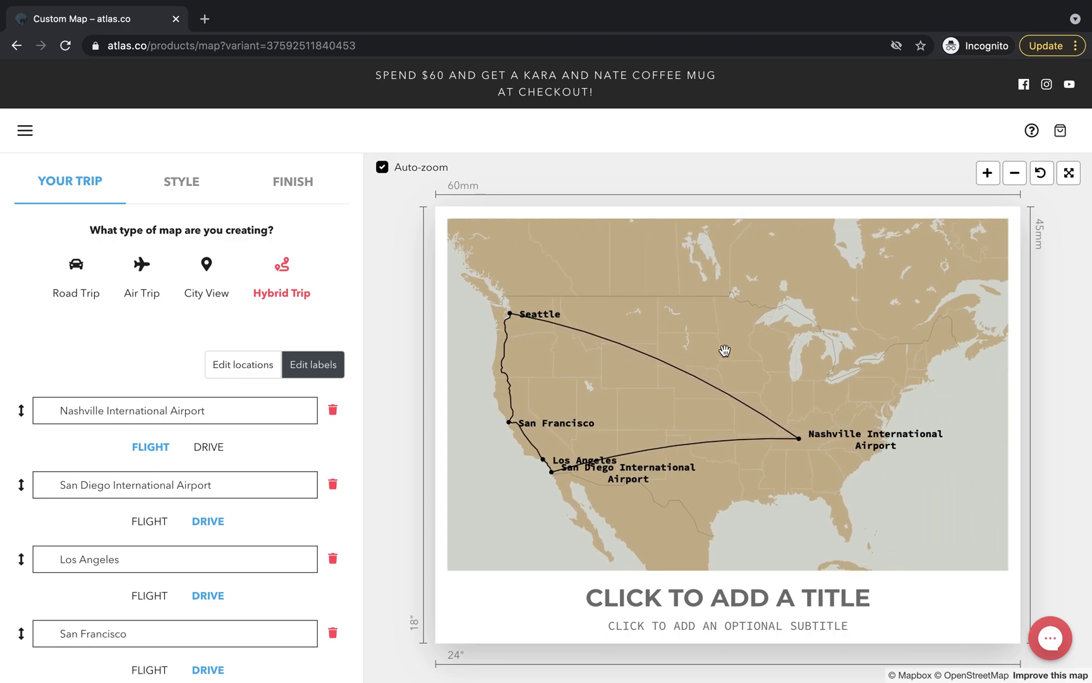
left_click(265, 410)
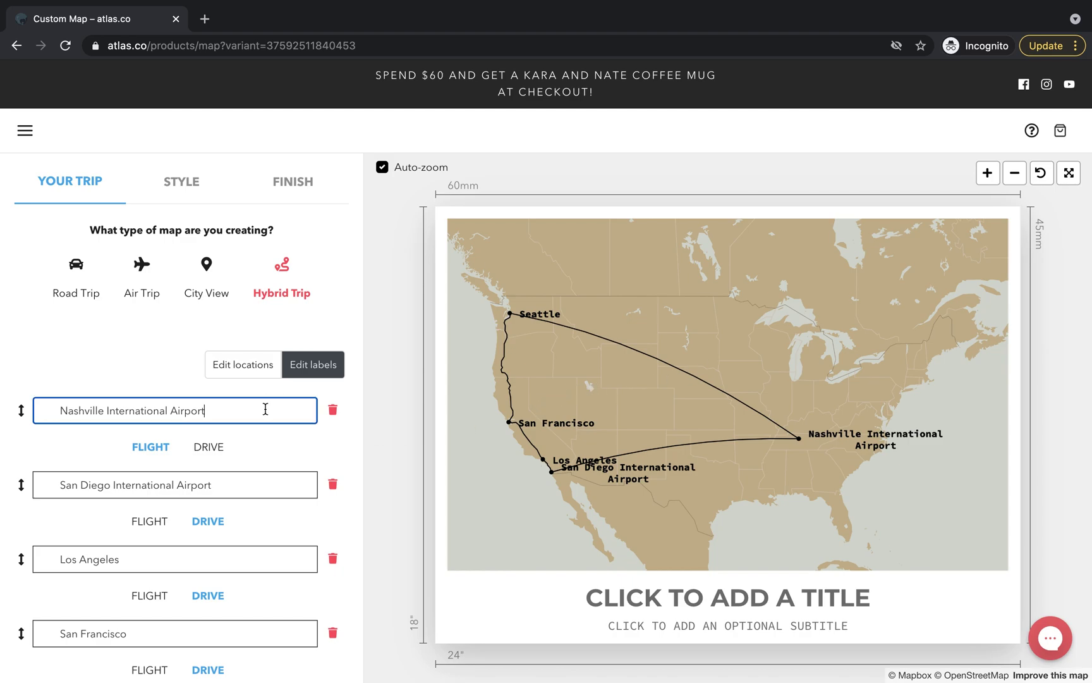
double_click(266, 409)
triple_click(265, 410)
type("Nashv")
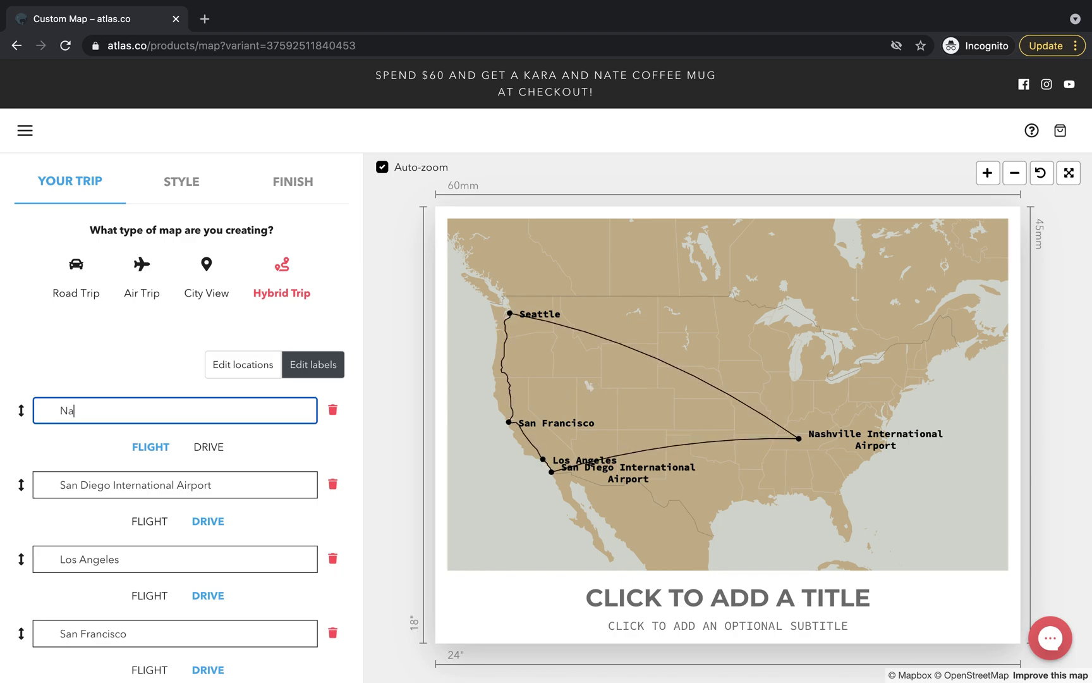
key("BackSpace")
key("BackSpace")
type("hville")
key("BackSpace")
key("BackSpace")
key("BackSpace")
key("BackSpace")
key("BackSpace")
type("v")
- Trim the final stop's label to Nashville and the San Diego airport label to San Diego
scroll(302, 475, "down", 3)
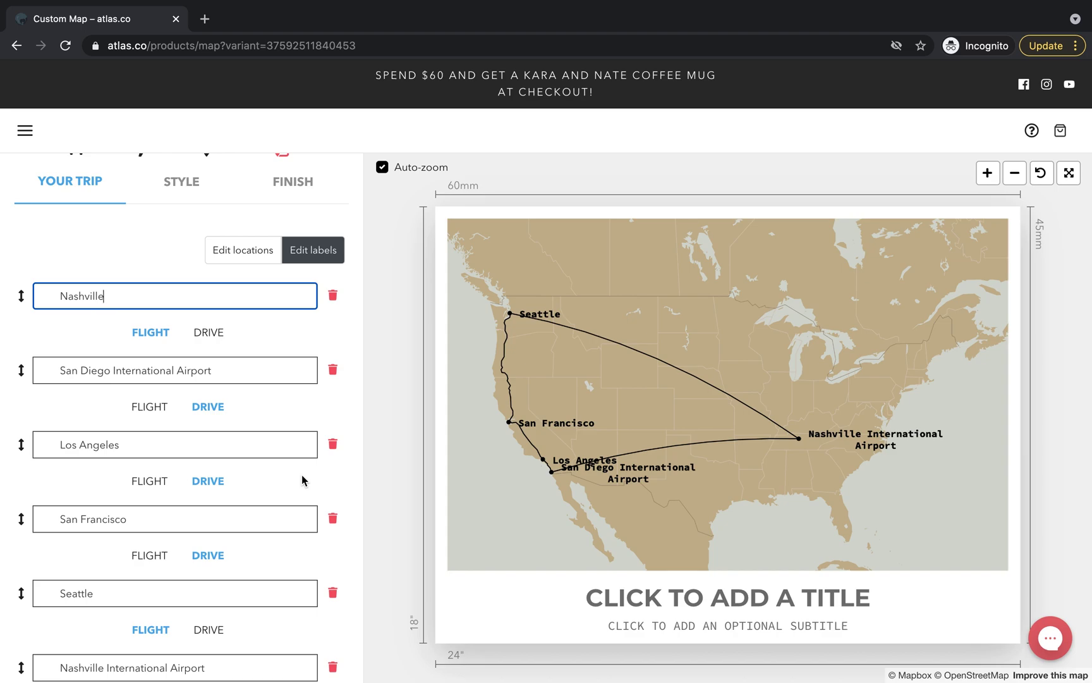
left_click(210, 672)
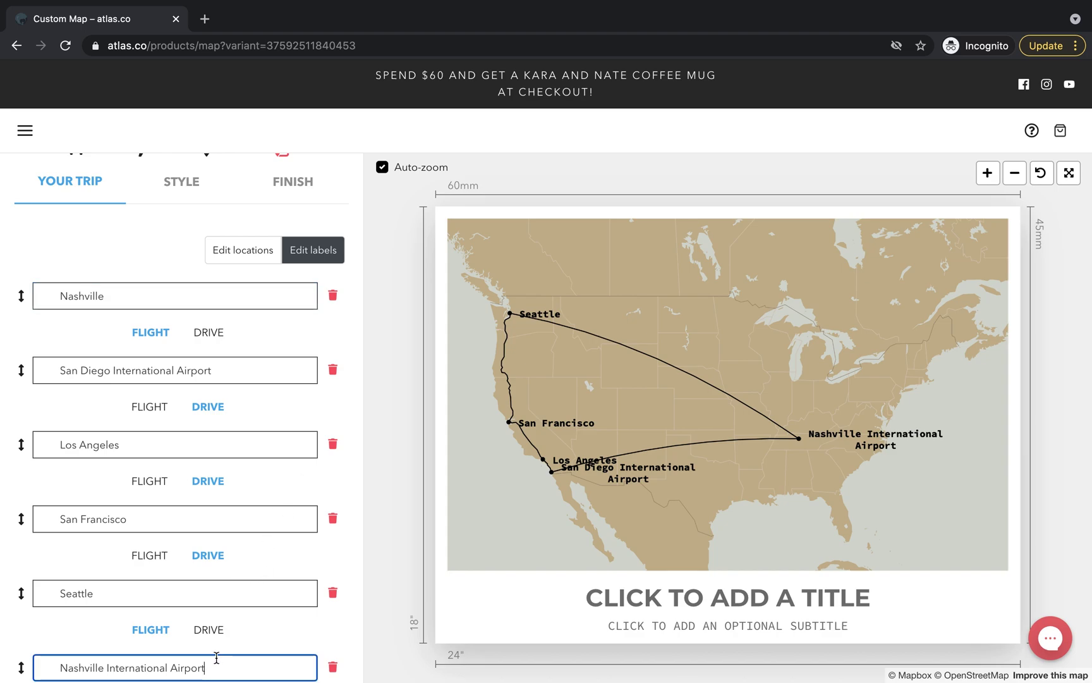
left_click_drag(225, 668, 104, 668)
key("BackSpace")
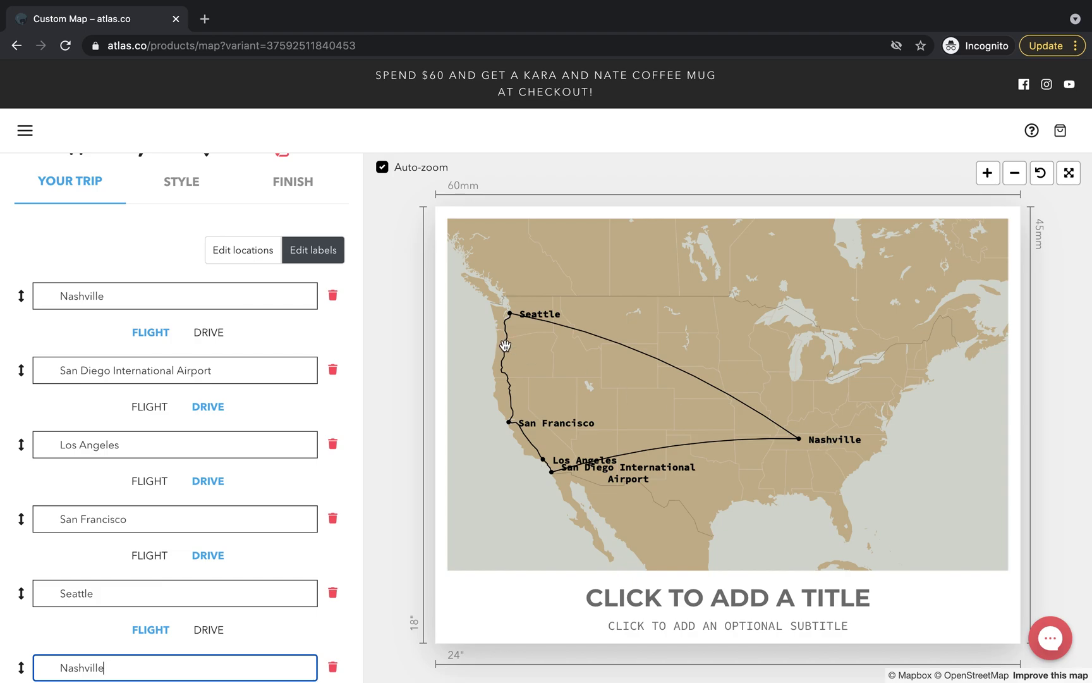
left_click(259, 371)
key("BackSpace")
key("BackSpace")
key("BackSpace")
key("BackSpace")
key("BackSpace")
key("BackSpace")
key("BackSpace")
key("BackSpace")
key("BackSpace")
key("BackSpace")
key("BackSpace")
key("BackSpace")
key("BackSpace")
key("BackSpace")
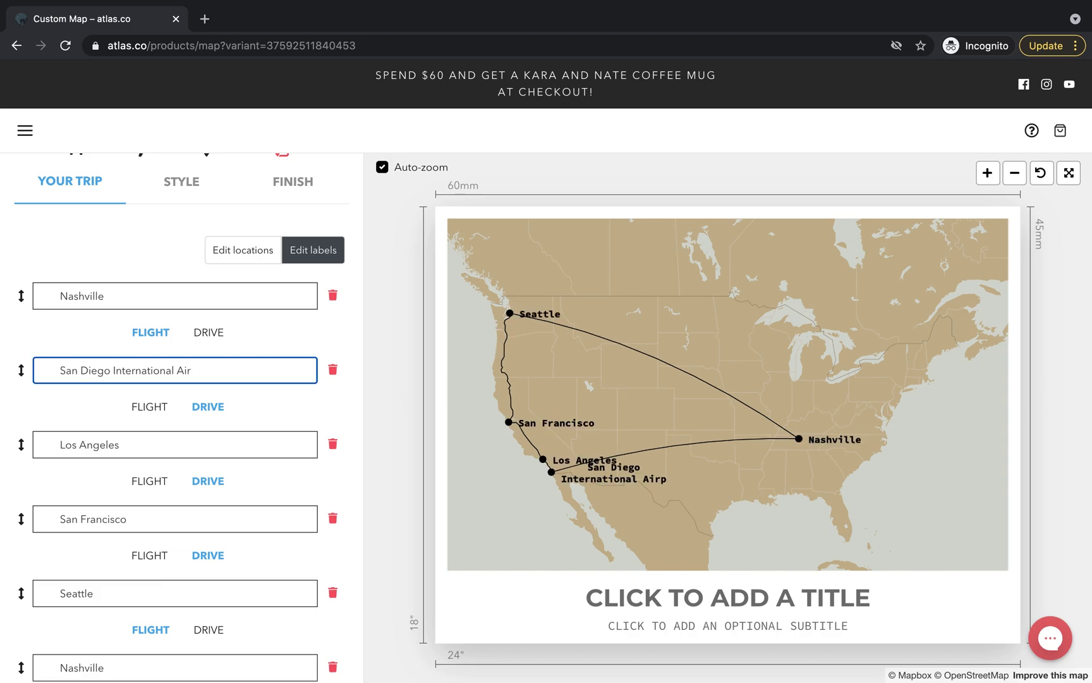
key("BackSpace")
key("BackSpace")
key("BackSpace")
key("BackSpace")
key("BackSpace")
key("BackSpace")
key("BackSpace")
key("BackSpace")
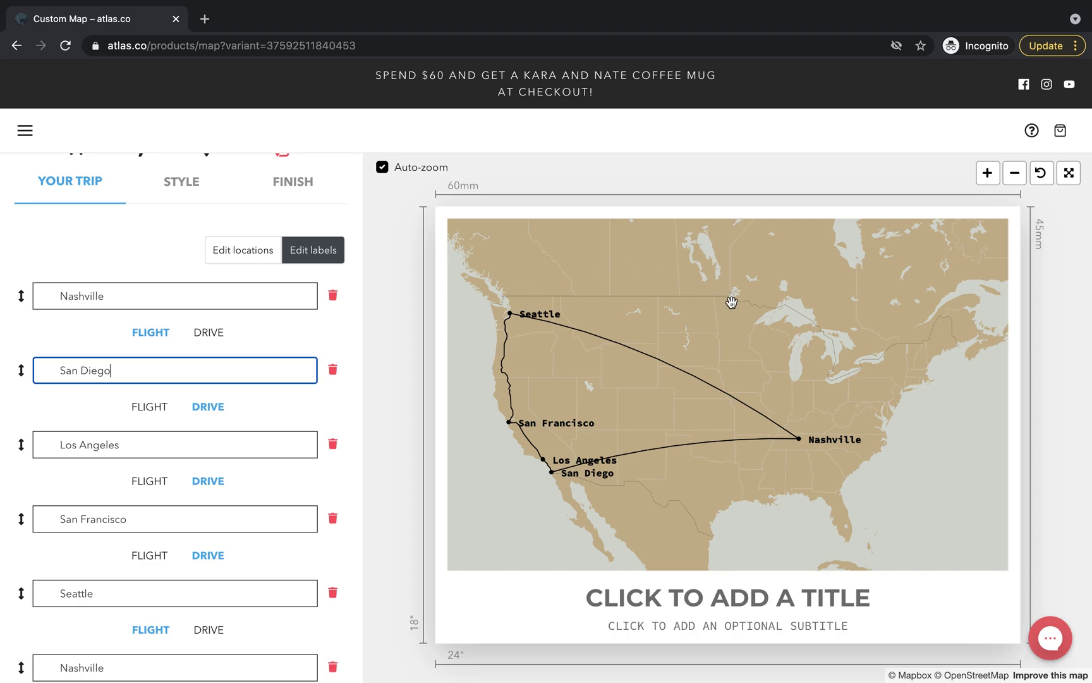
- Fit the whole route in view and rotate the 18″ × 24″ print to portrait
scroll(732, 303, "down", 5)
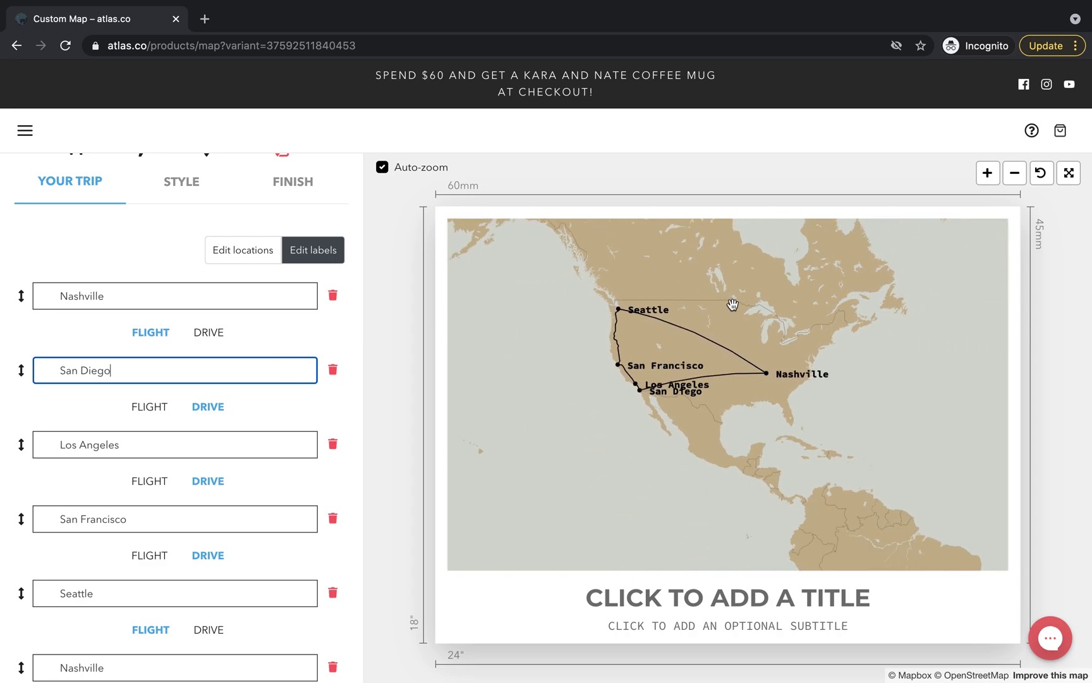
scroll(732, 304, "down", 5)
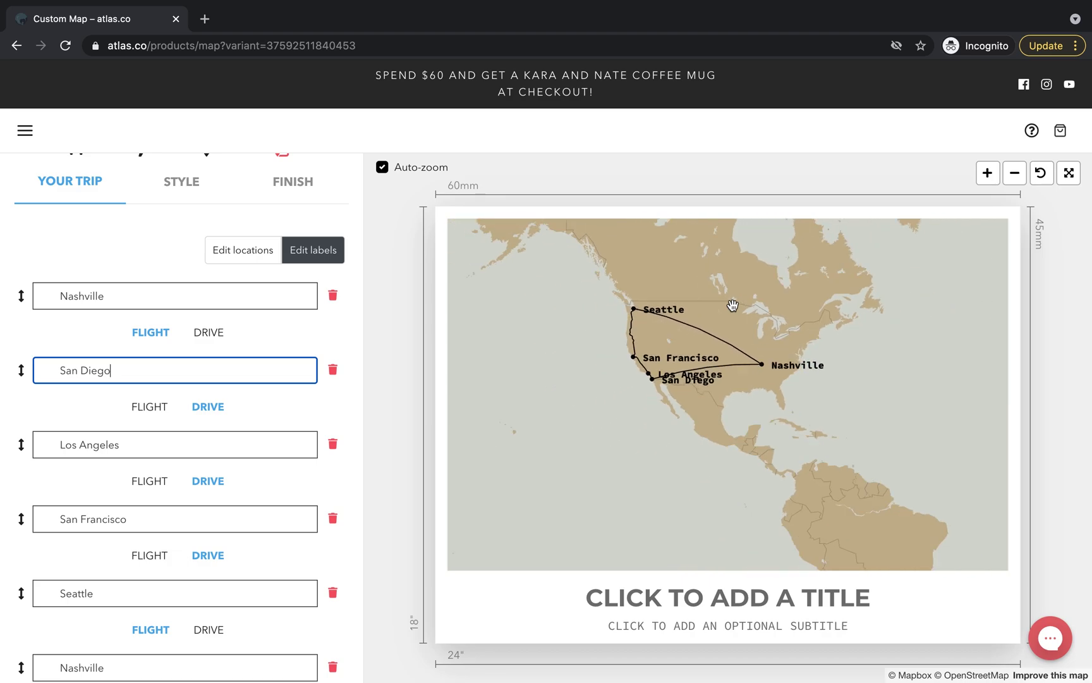
scroll(732, 303, "up", 5)
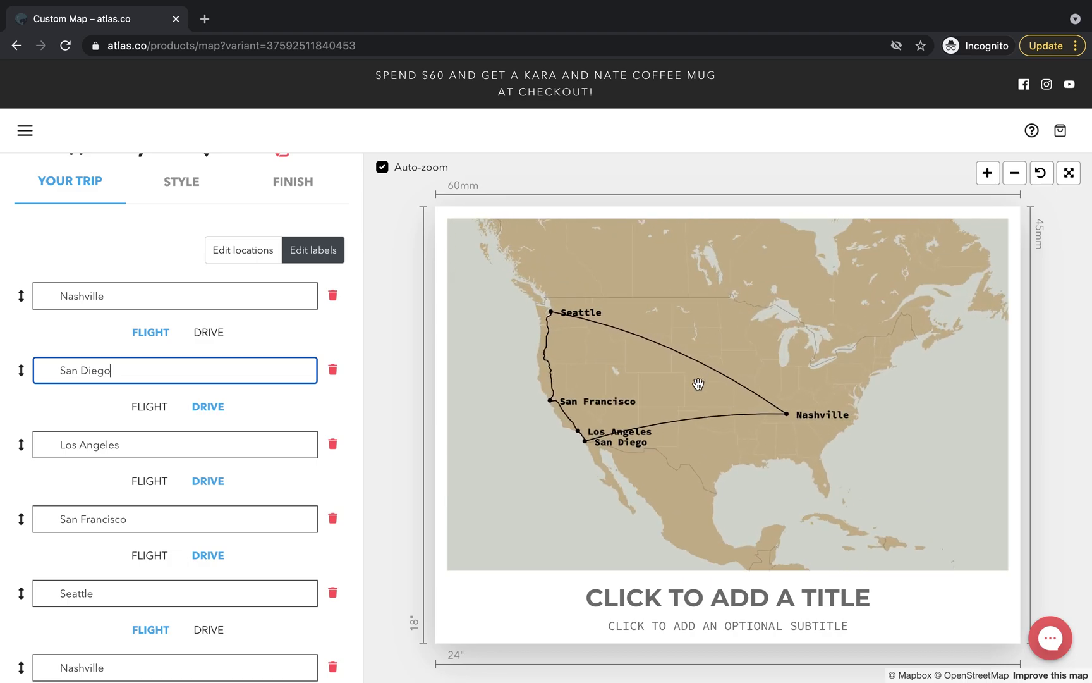
scroll(698, 384, "down", 1)
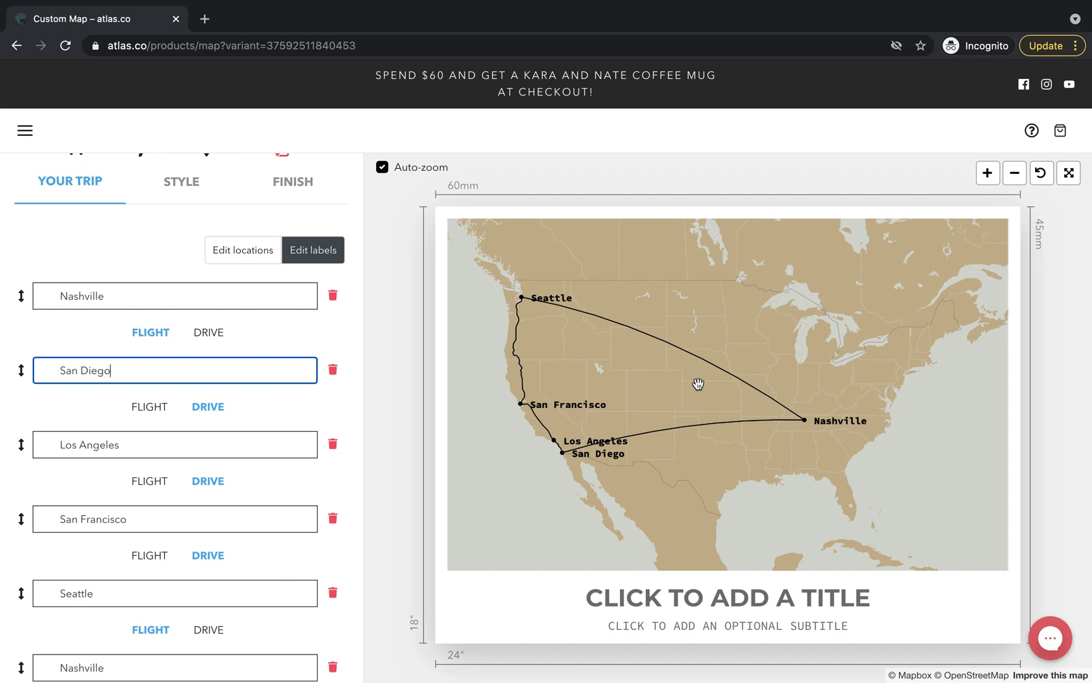
scroll(698, 383, "up", 2)
scroll(698, 383, "down", 2)
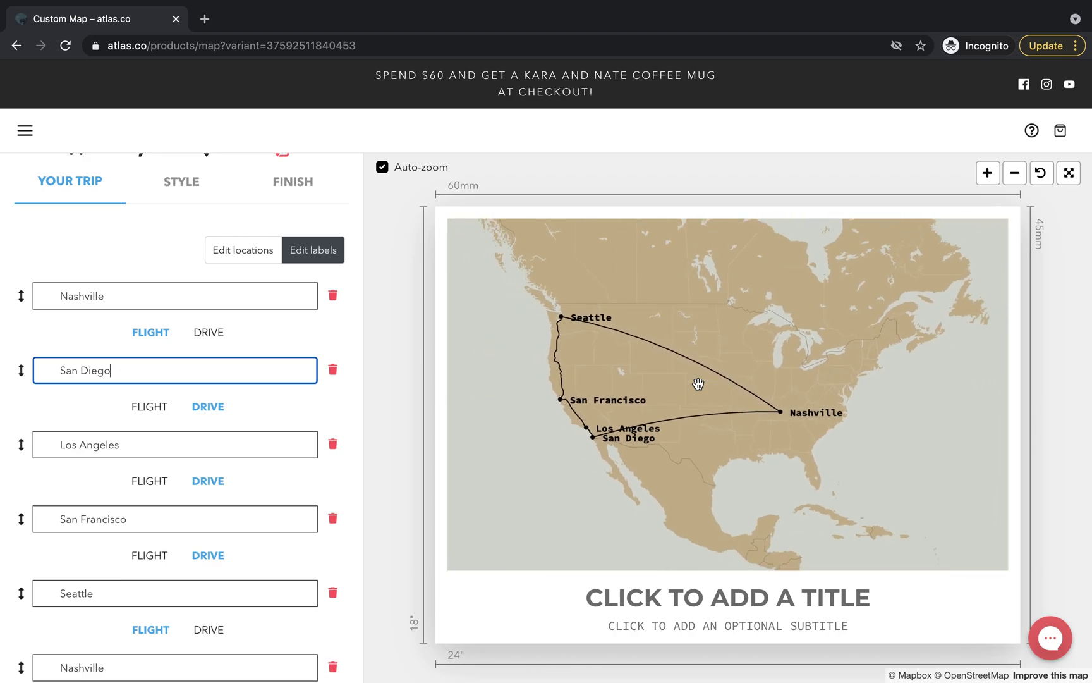
scroll(698, 384, "up", 2)
scroll(698, 384, "down", 2)
scroll(698, 383, "up", 2)
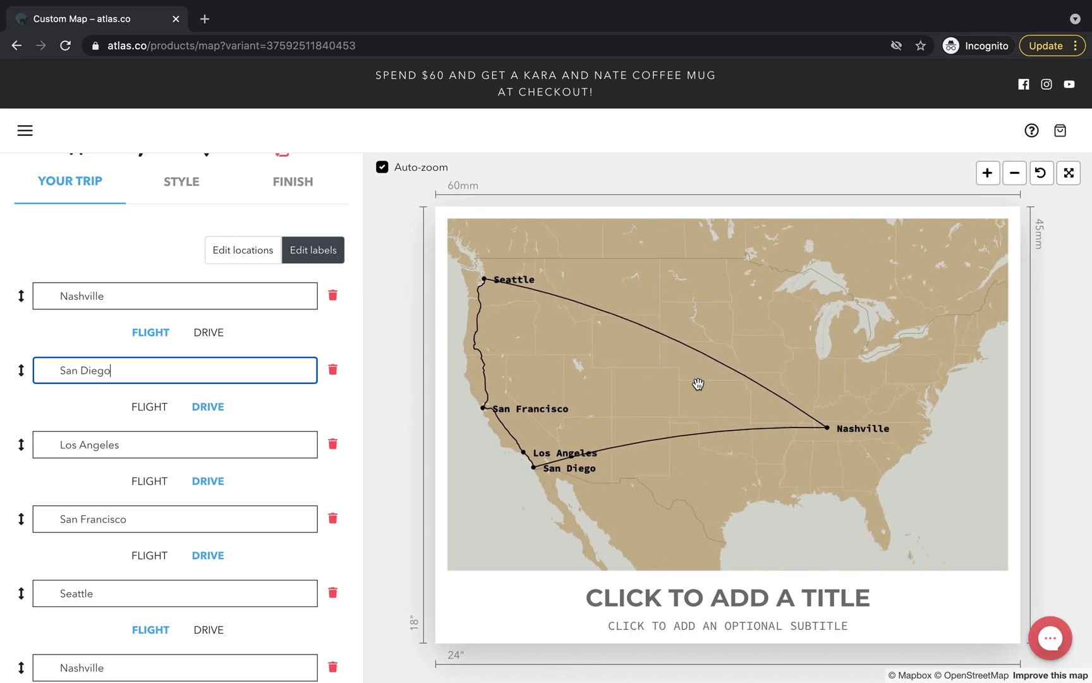
scroll(698, 384, "down", 2)
scroll(698, 383, "up", 2)
scroll(698, 384, "down", 2)
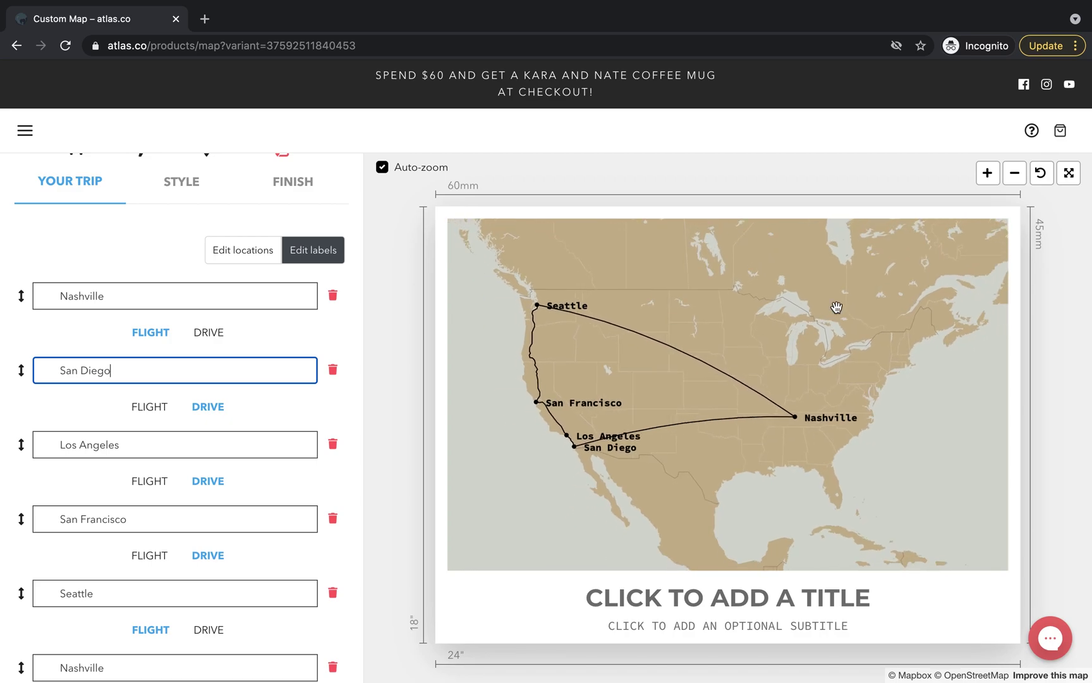
left_click(987, 174)
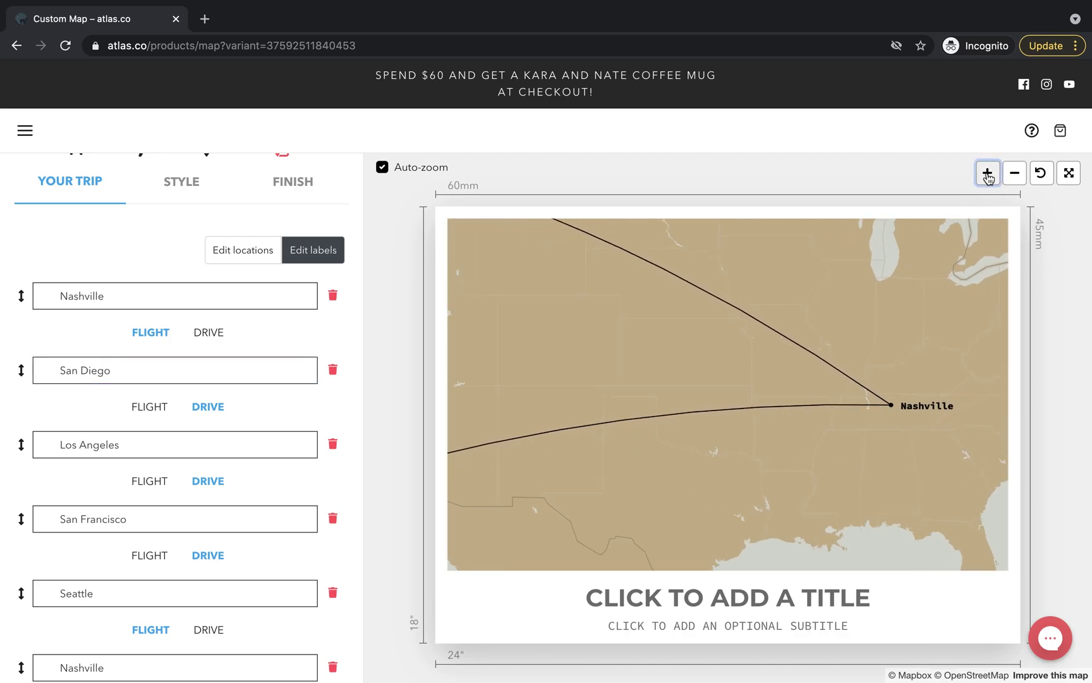
left_click(1016, 177)
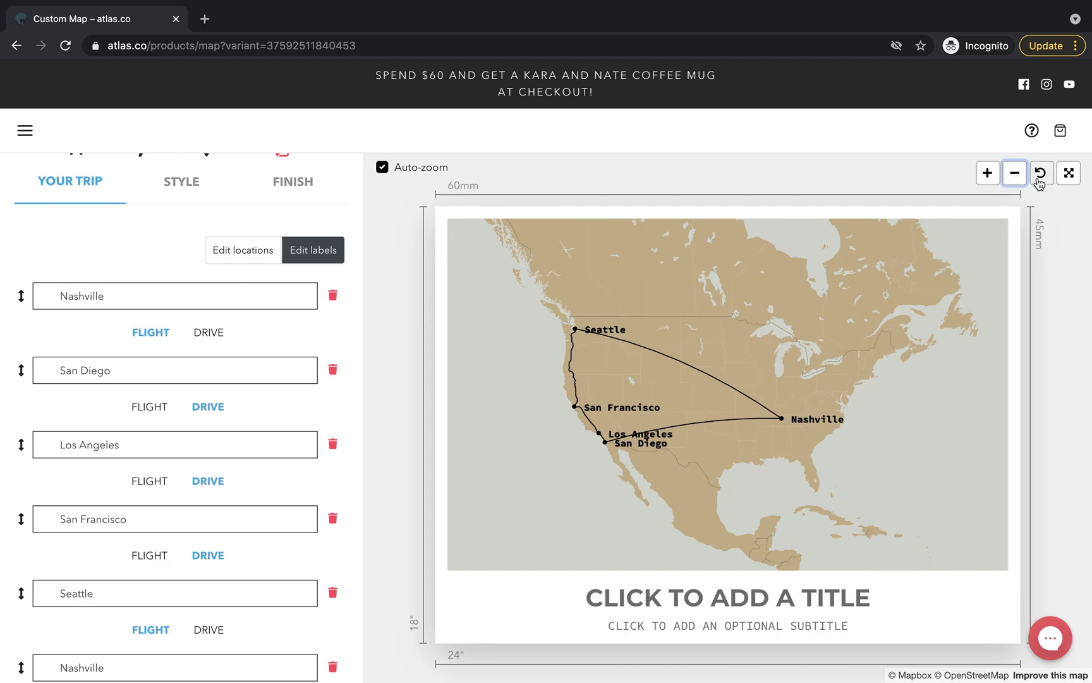
left_click(1041, 176)
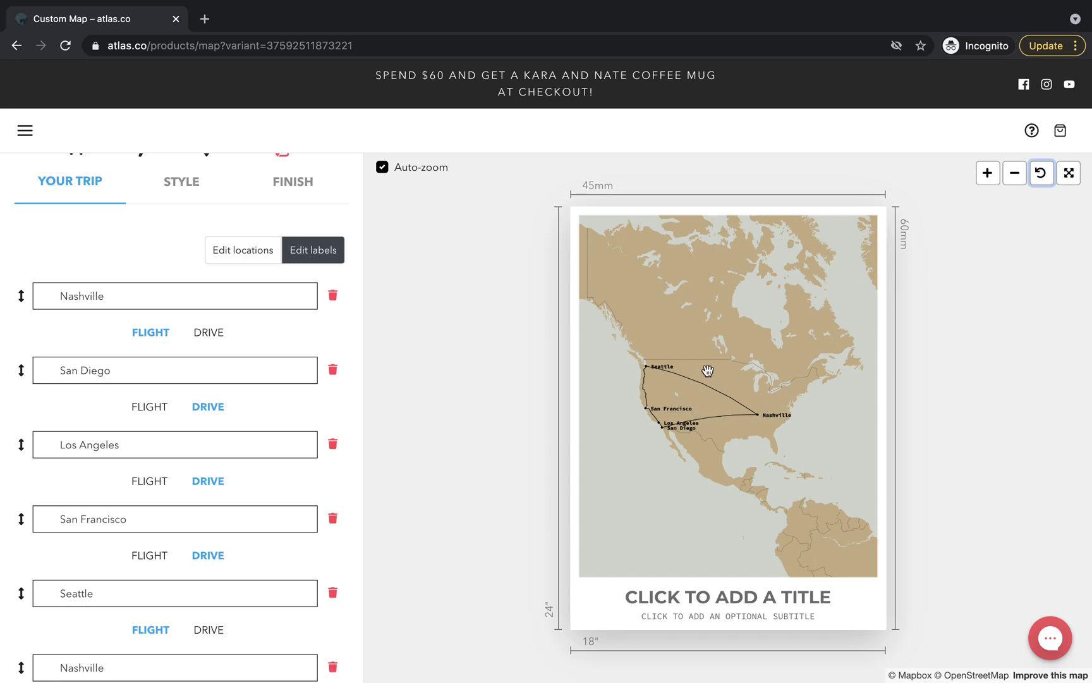
scroll(708, 370, "up", 3)
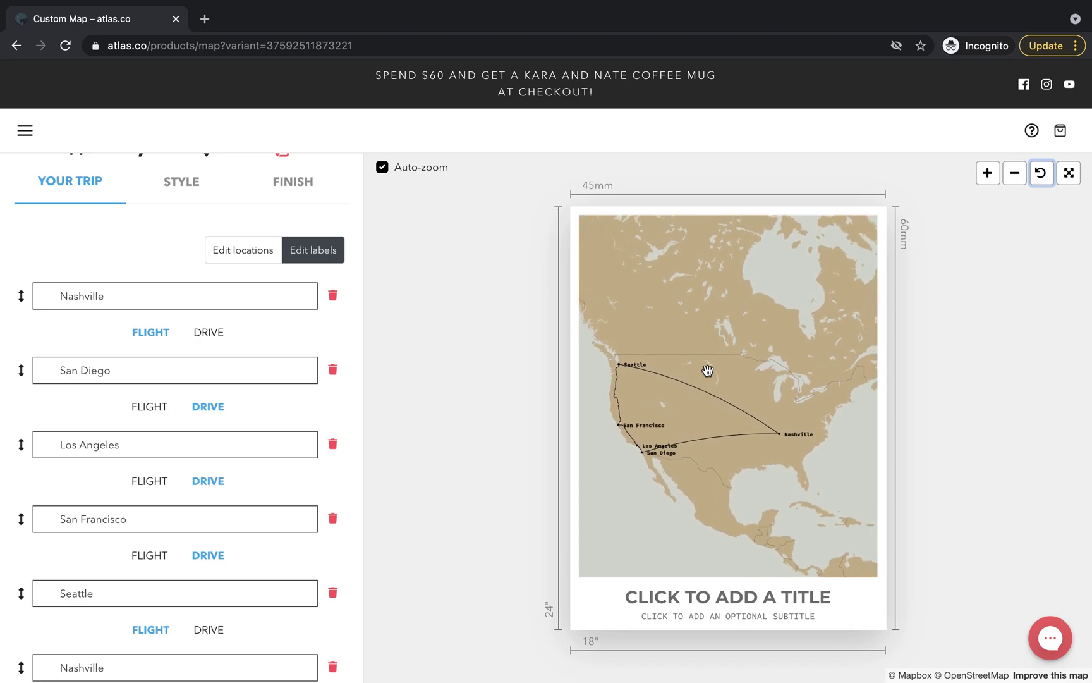
- Drag the Seattle, San Francisco and Los Angeles labels left of their dots and recentre the map
left_click(716, 333)
left_click_drag(718, 332, 722, 332)
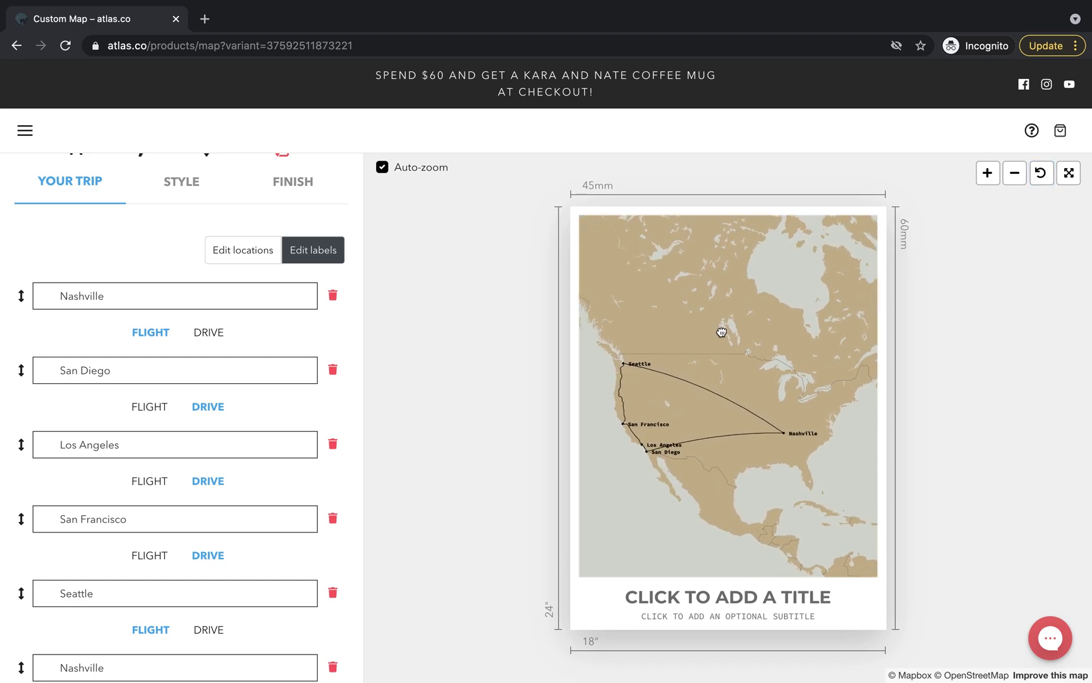
left_click_drag(639, 364, 609, 363)
left_click_drag(603, 363, 602, 363)
left_click_drag(641, 426, 592, 411)
scroll(726, 358, "down", 1)
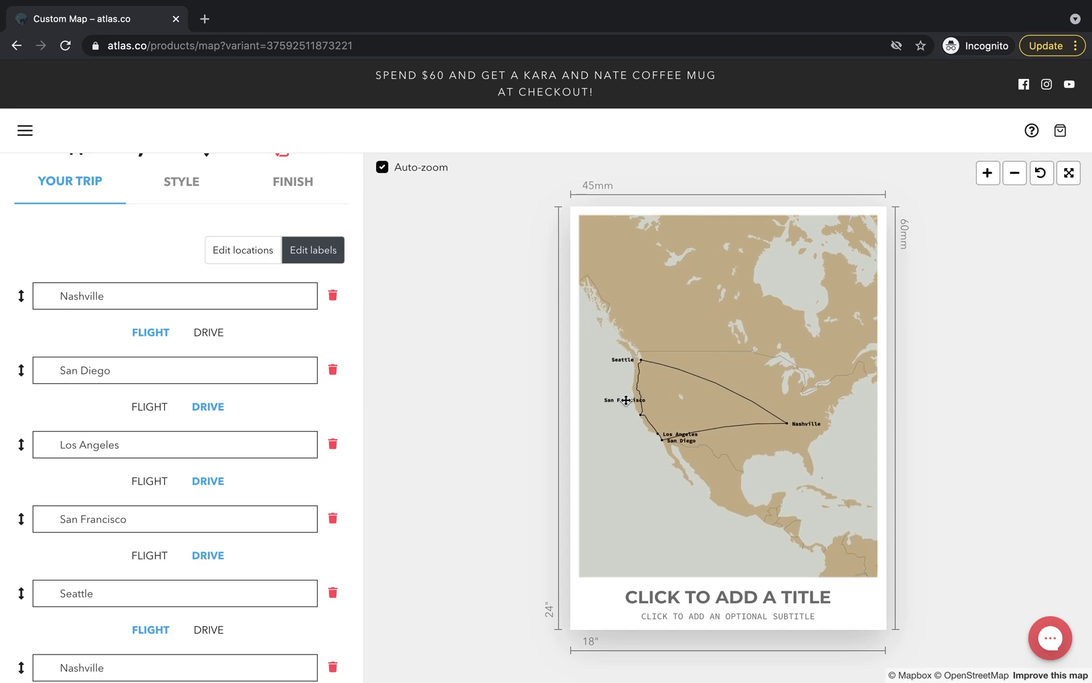
left_click_drag(620, 401, 609, 415)
left_click_drag(682, 435, 647, 447)
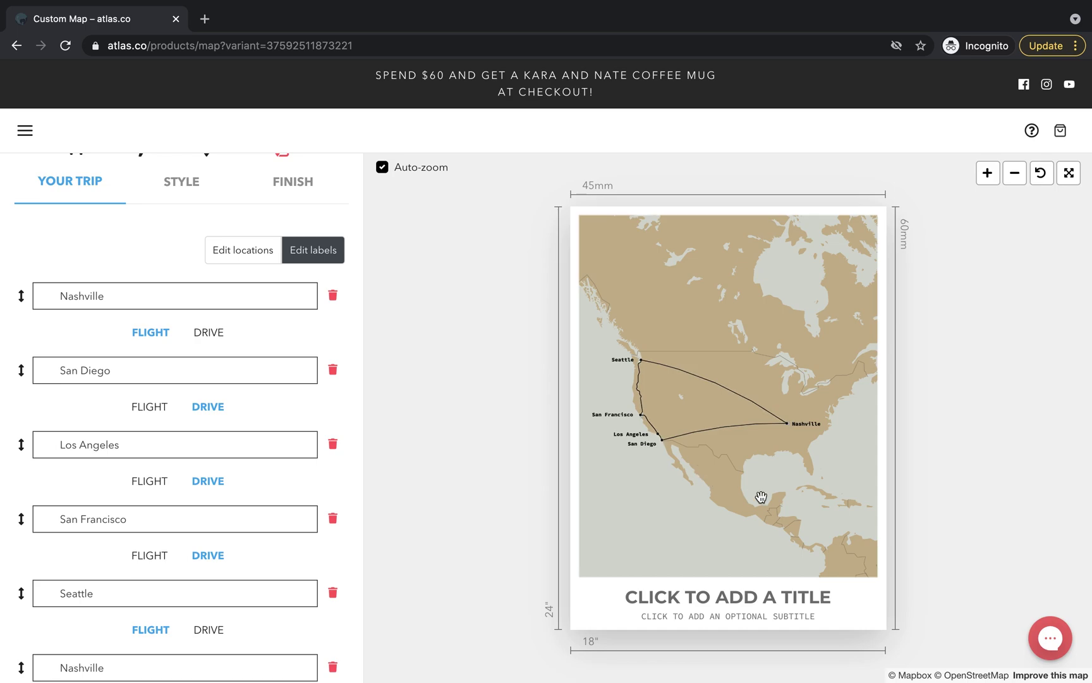
left_click_drag(826, 482, 822, 481)
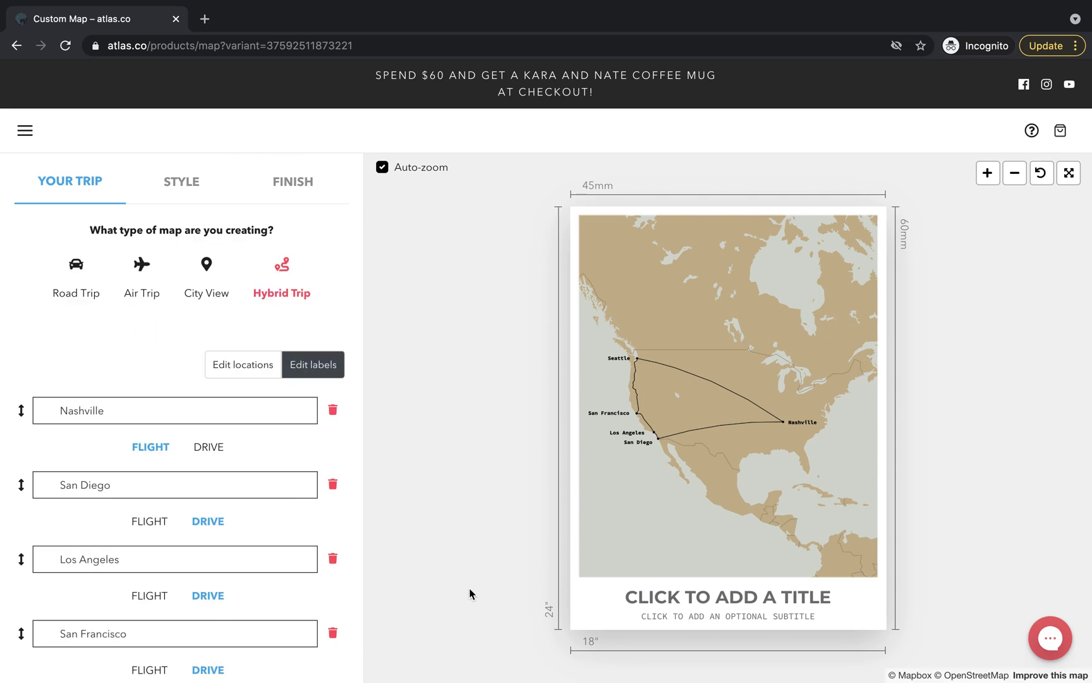
- In Style, preview the Classic, Modern, Editorial, Minimal and Bold layouts, then return to Basic
left_click(185, 182)
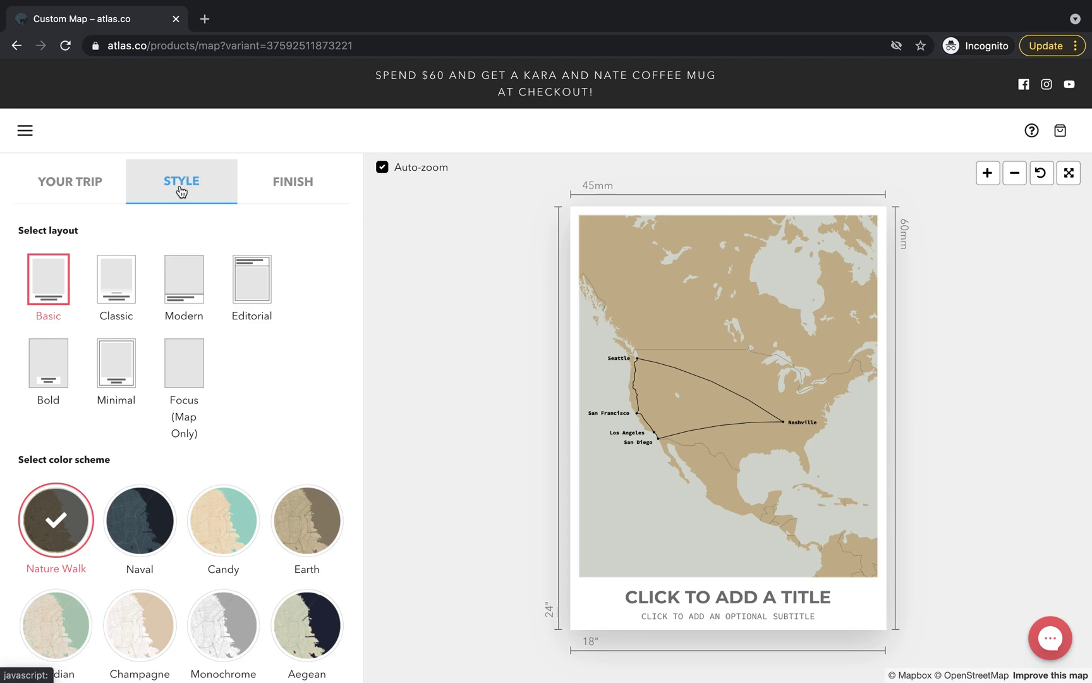
left_click(119, 279)
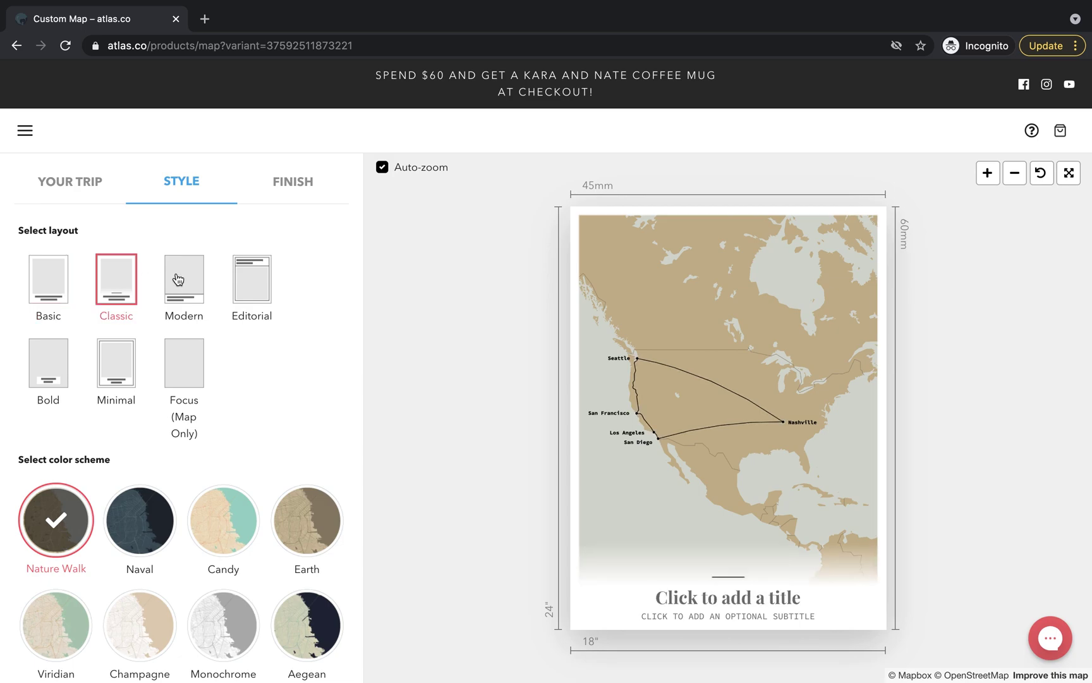
left_click(180, 280)
left_click(249, 285)
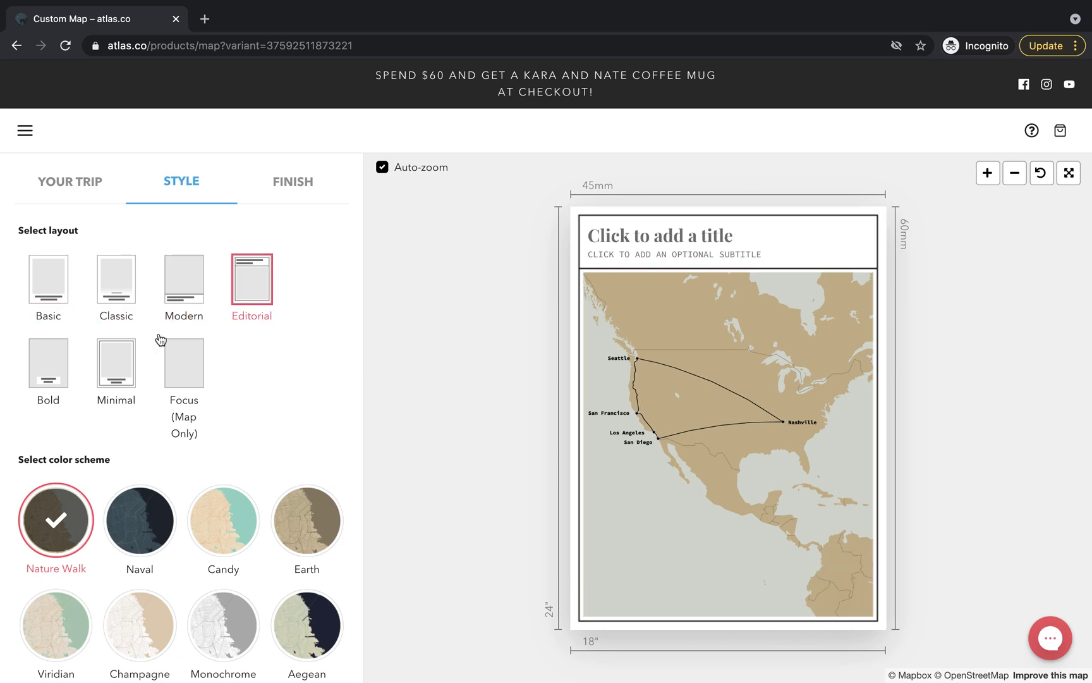
left_click(117, 358)
left_click(46, 358)
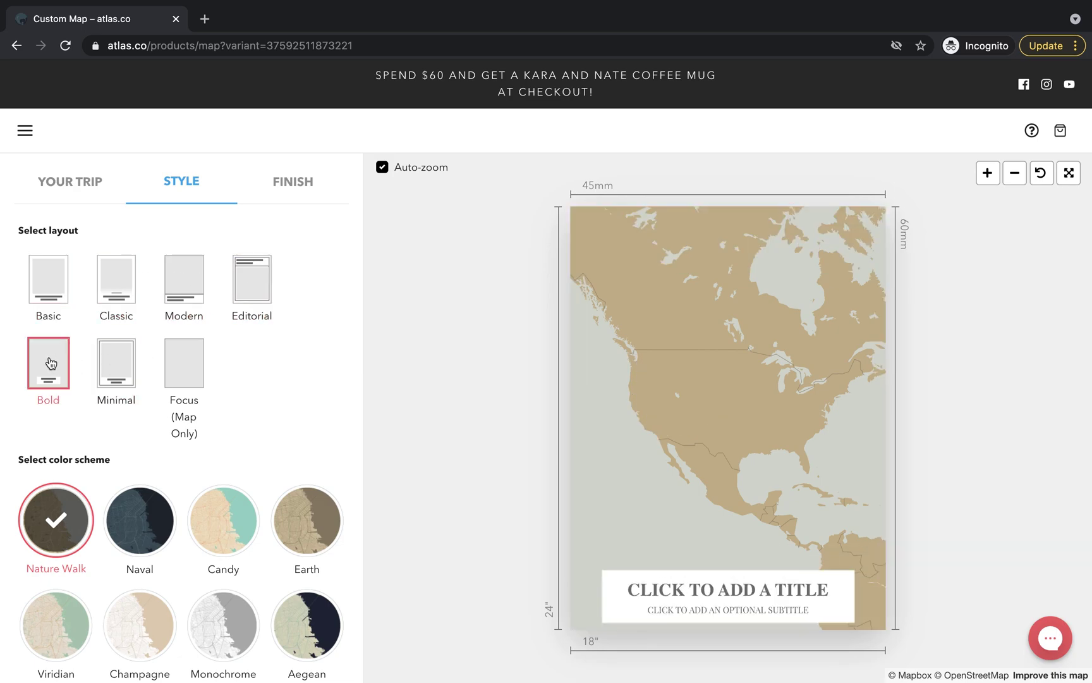
left_click(49, 273)
- Title the map PACIFIC COAST HIGHWAY with subtitle JULY 2021, then choose the Focus (Map Only) layout
left_click(764, 598)
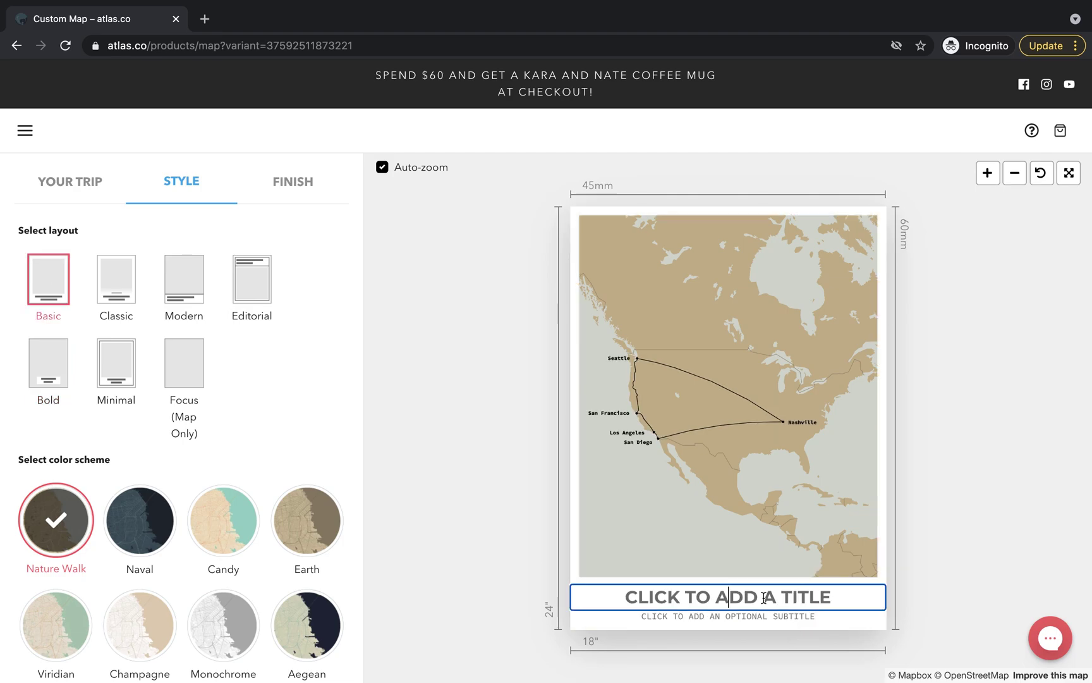
type("PACIFI")
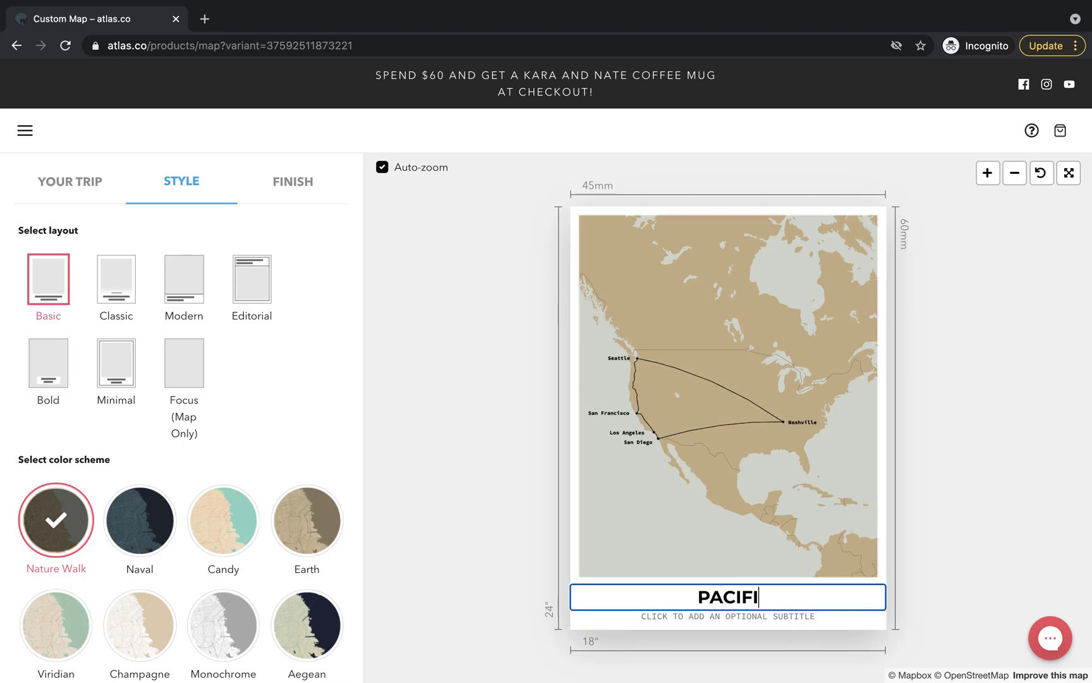
type("C COAST")
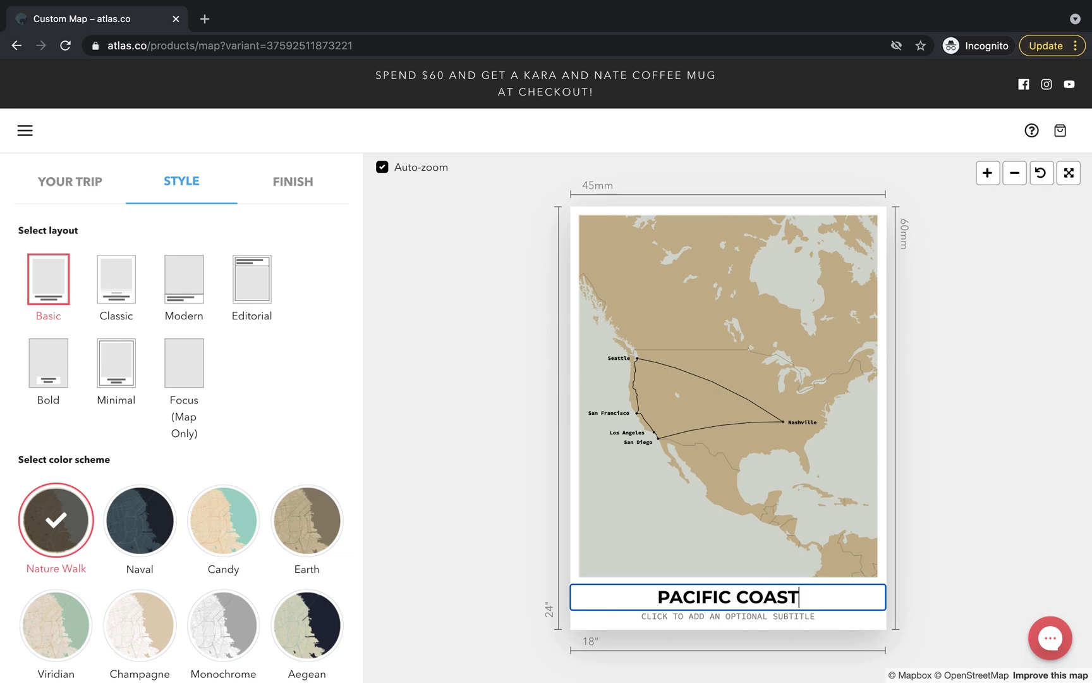
type(" HIGHWAY")
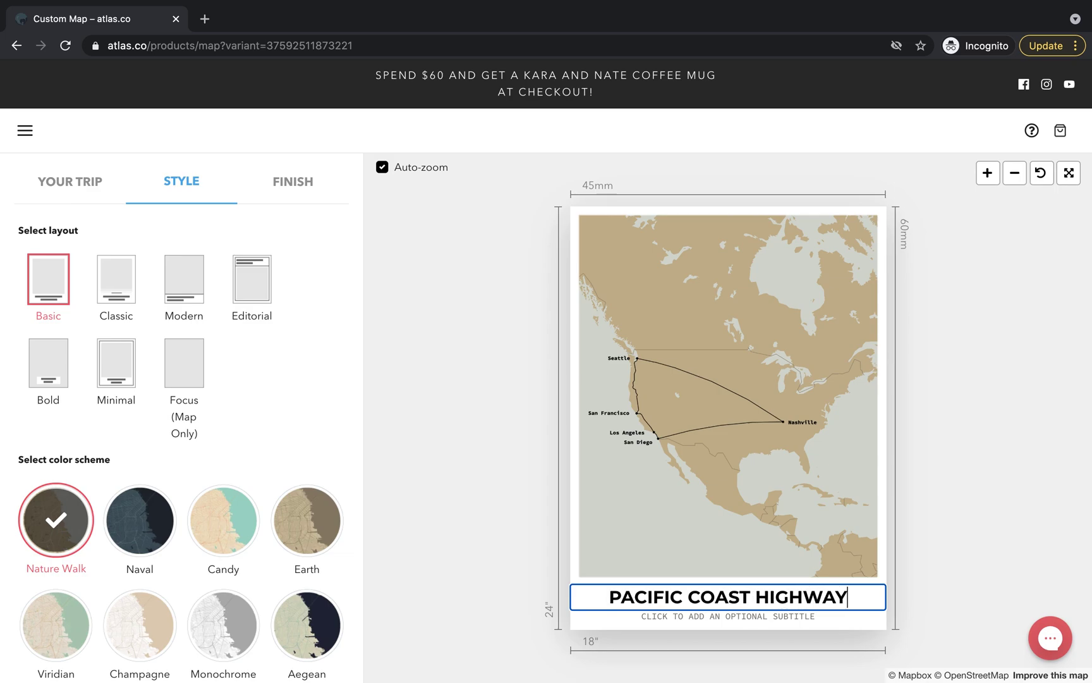
left_click(768, 618)
type("JU")
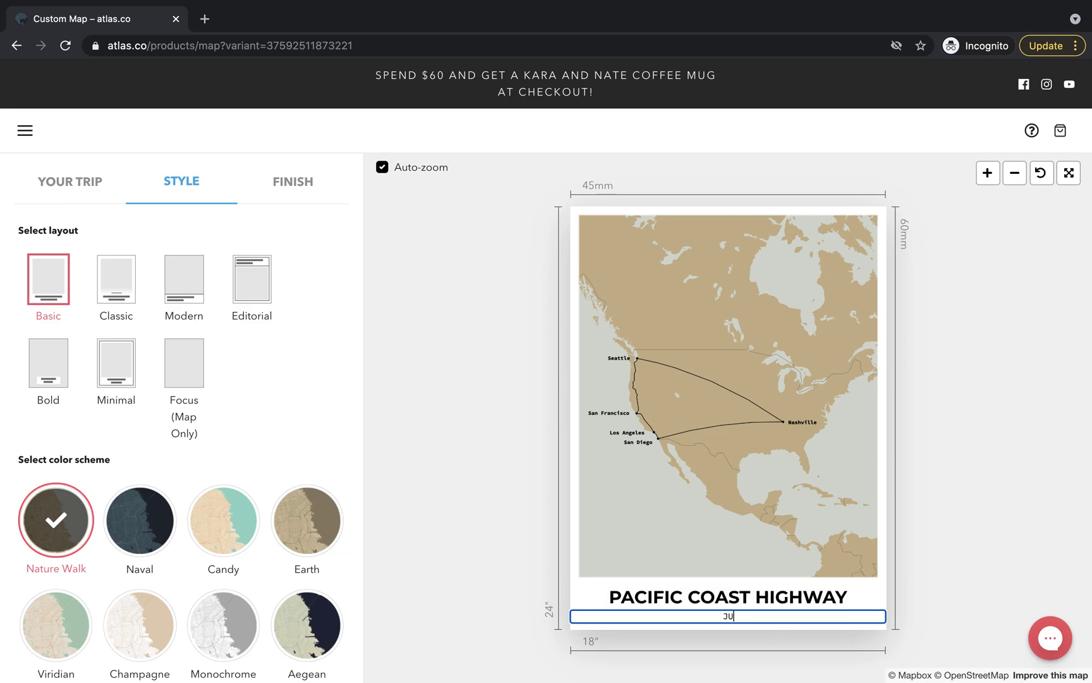
type("LY 2021")
left_click(193, 369)
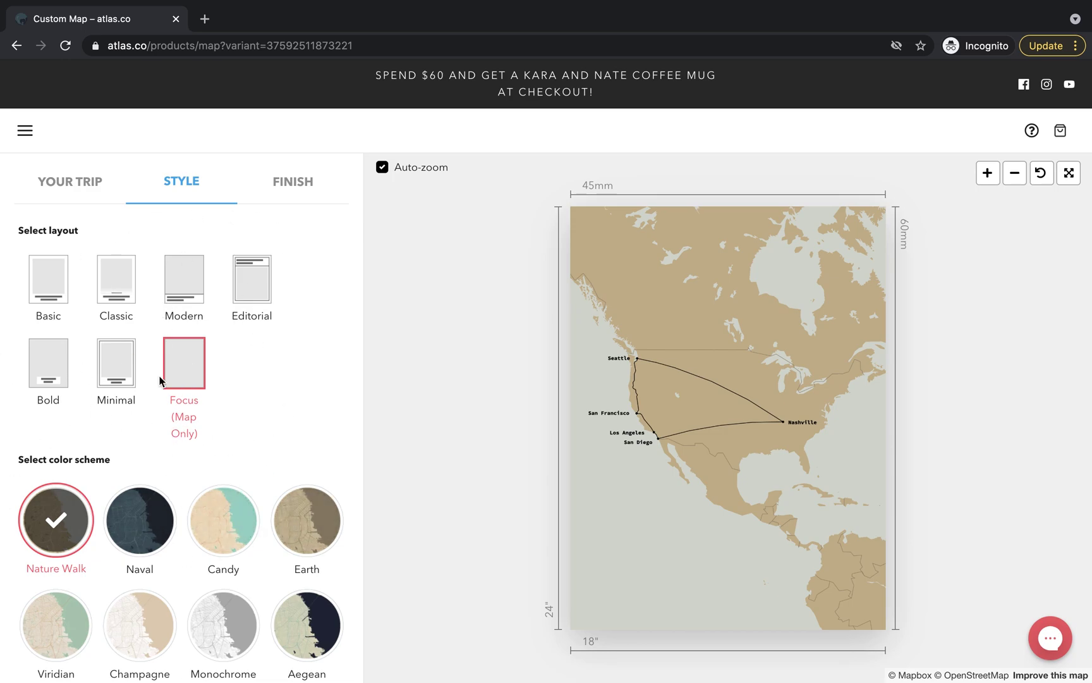
- Compare the Candy, Earth, Aegean and Monochrome colour schemes, apply Viridian, and show the Finish options
left_click(207, 499)
left_click(301, 509)
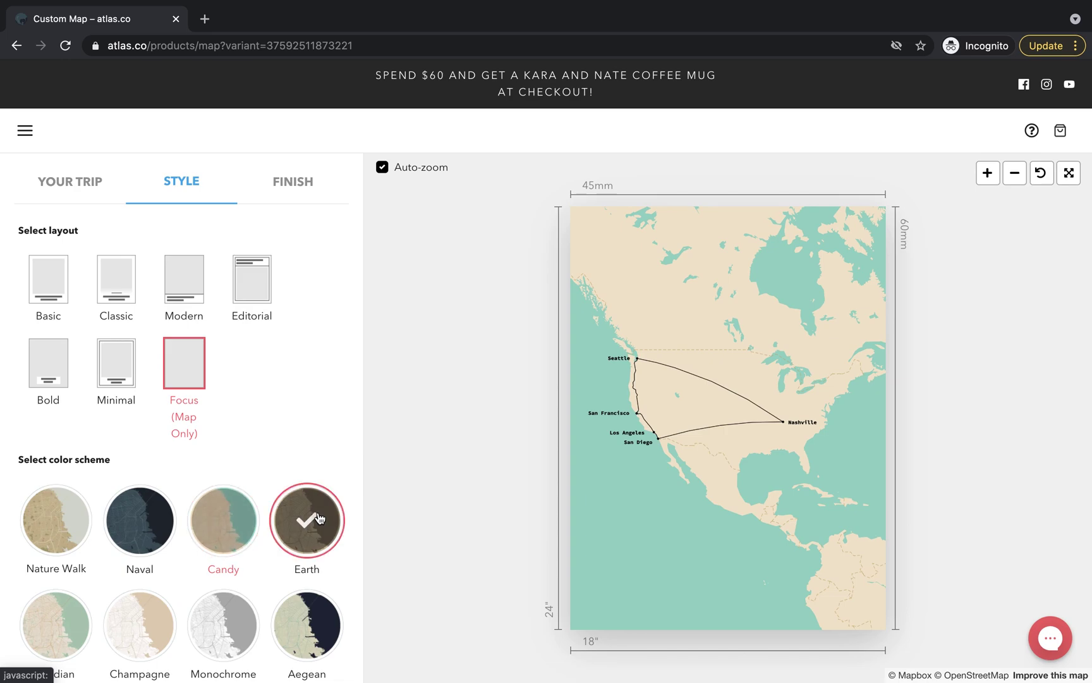
left_click(327, 642)
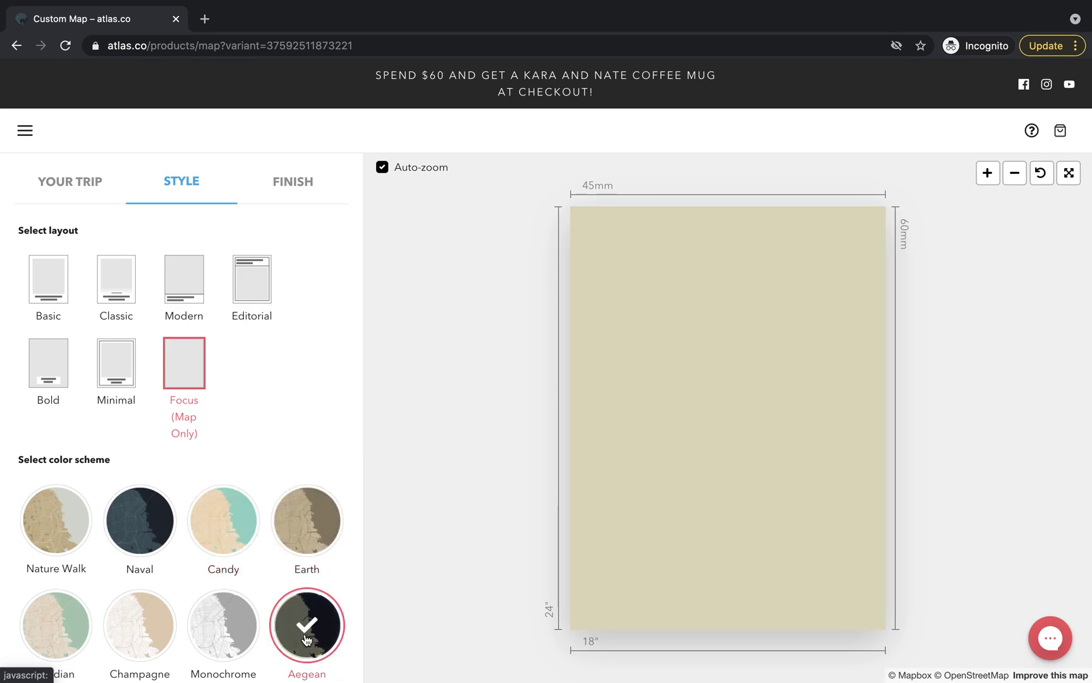
left_click(240, 639)
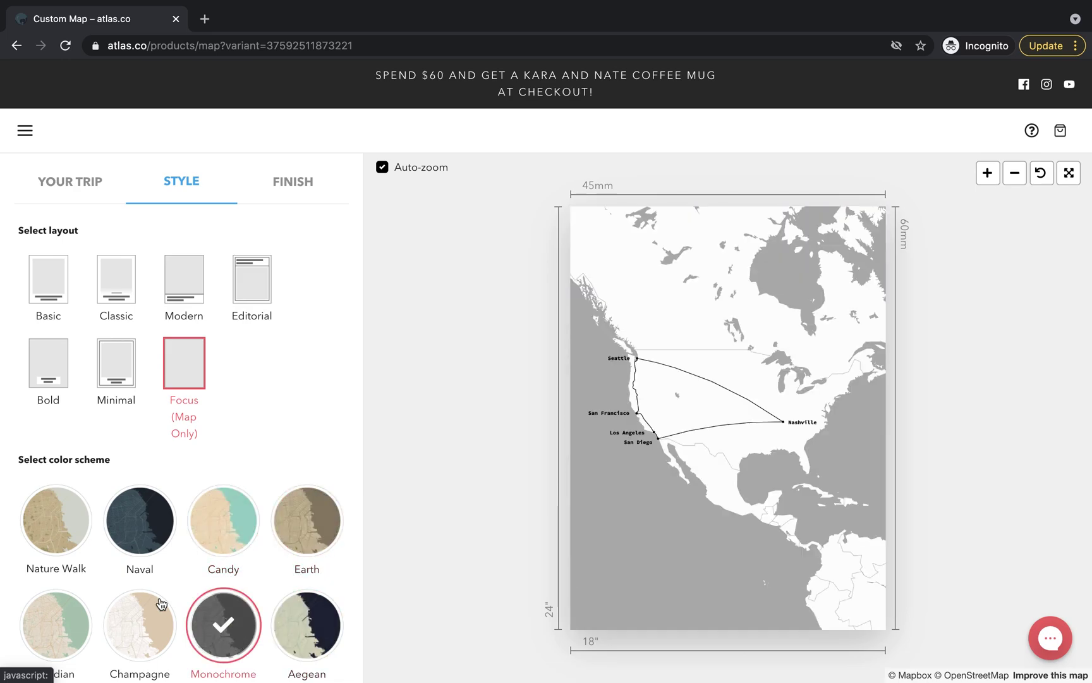
left_click(75, 624)
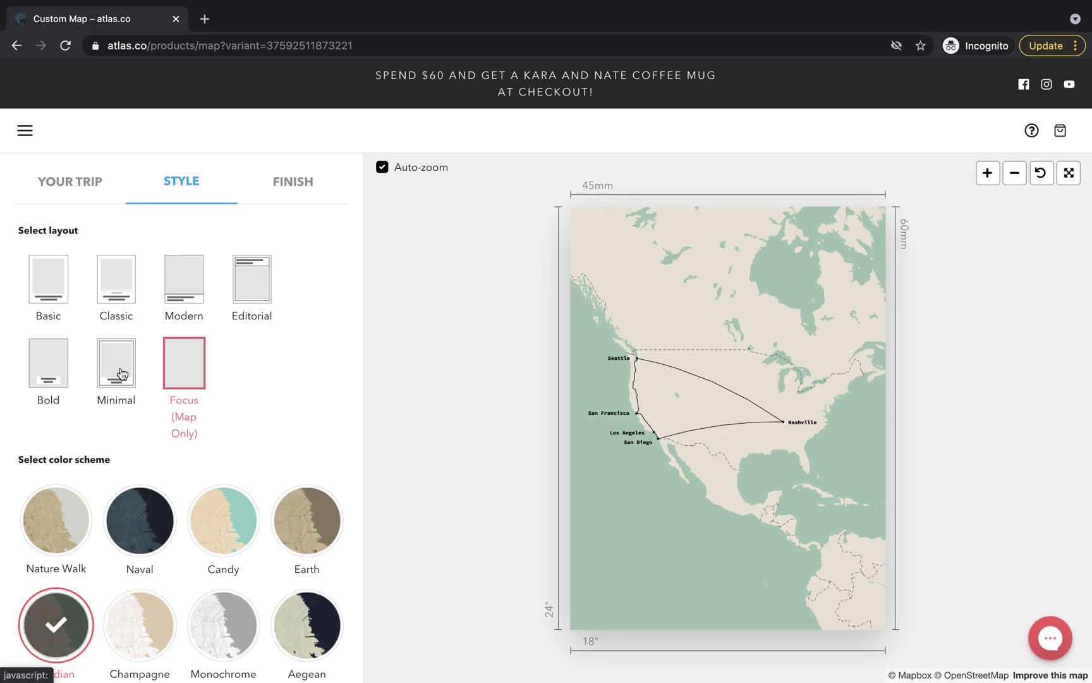
left_click(290, 182)
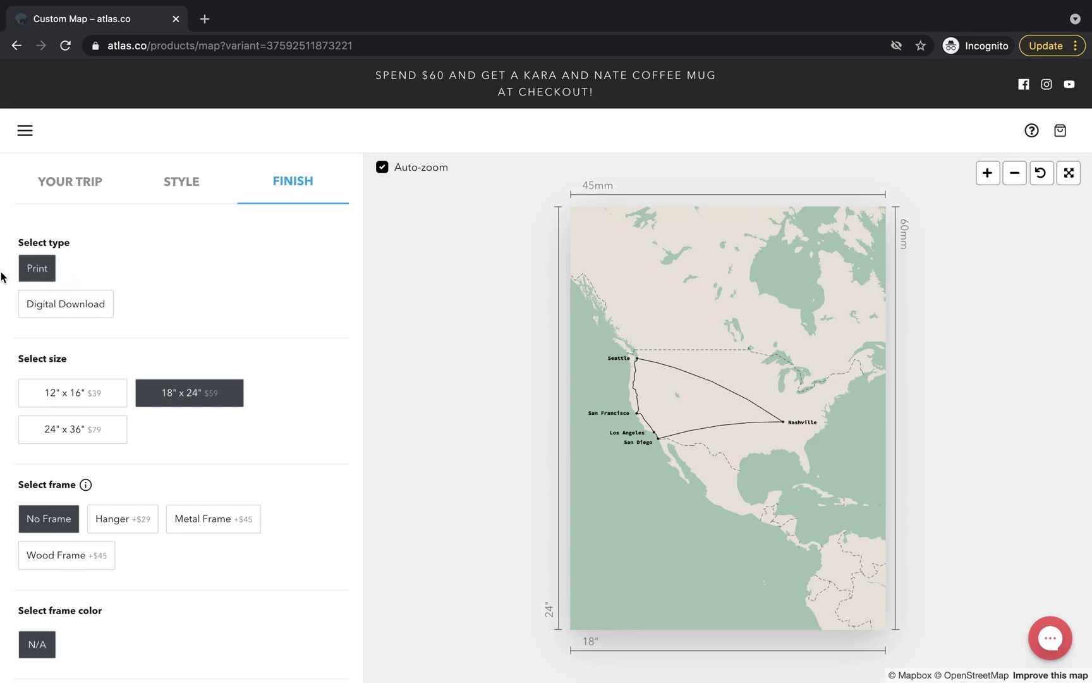
left_click(74, 400)
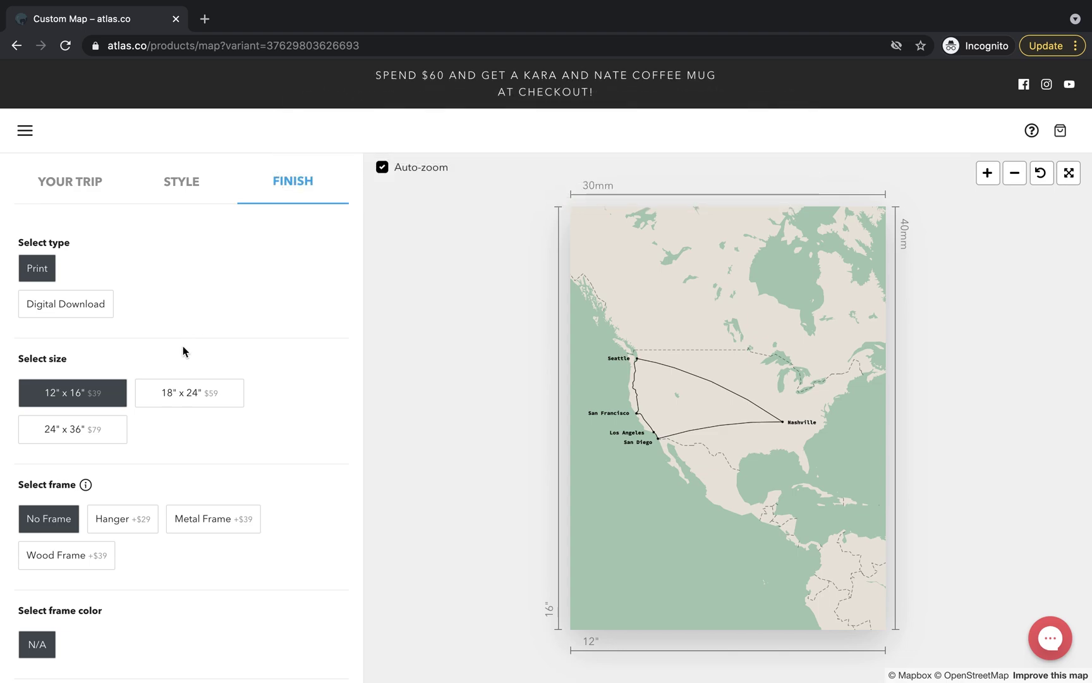
left_click(184, 397)
scroll(165, 424, "down", 4)
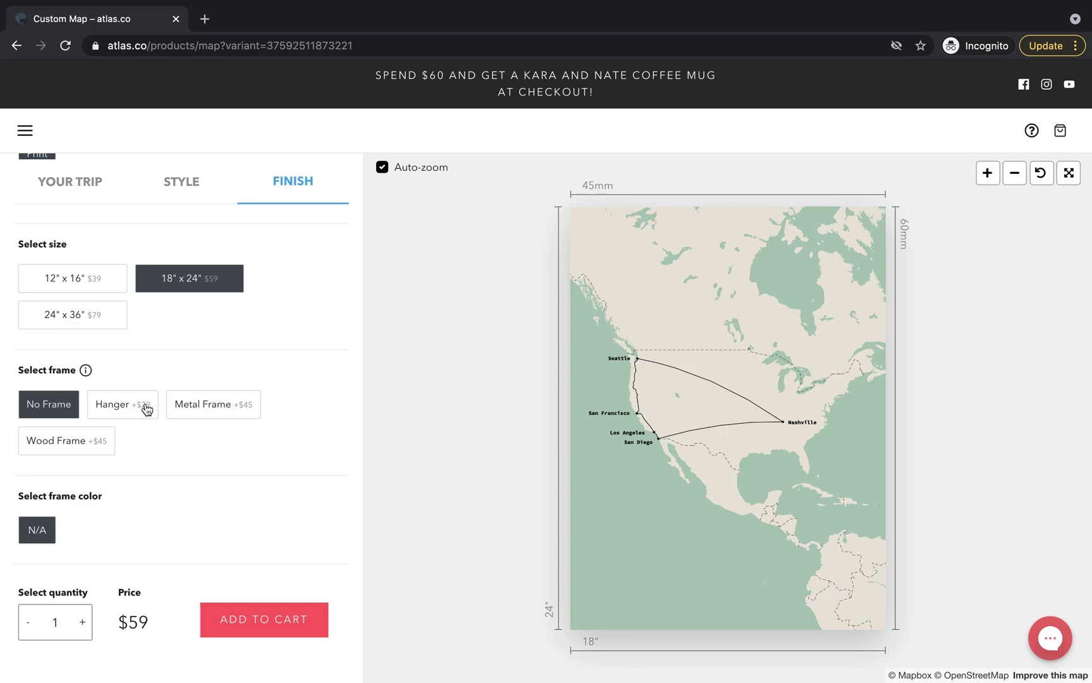
- Compare black and white hangers and a black metal frame, then choose a Natural Wood frame ($104)
left_click(118, 412)
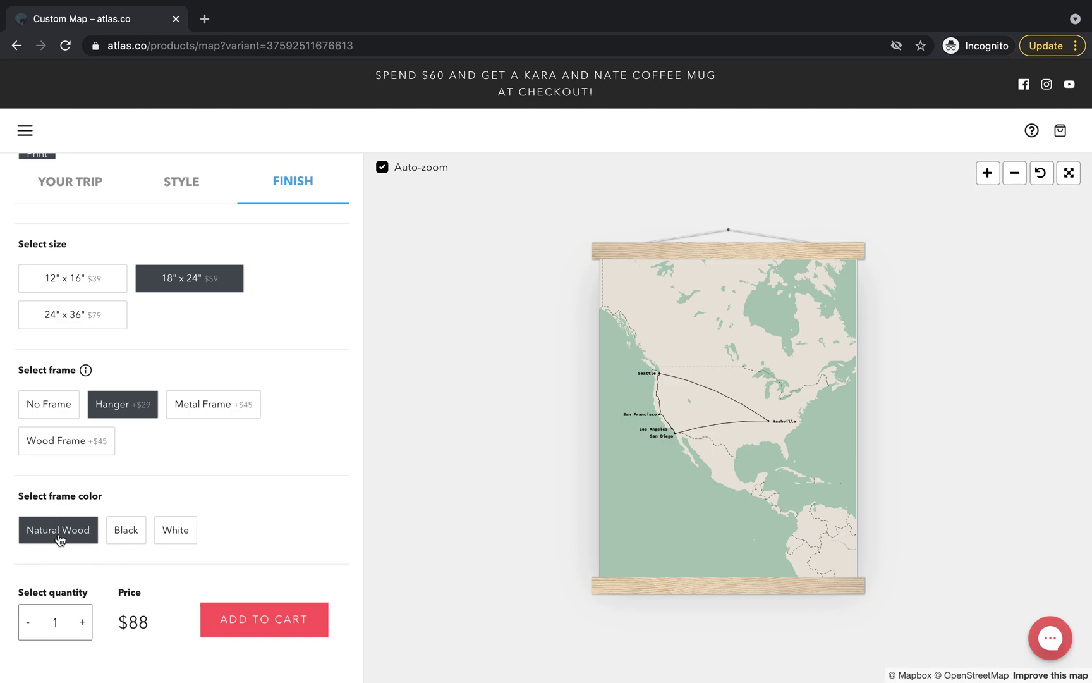
left_click(124, 542)
left_click(174, 535)
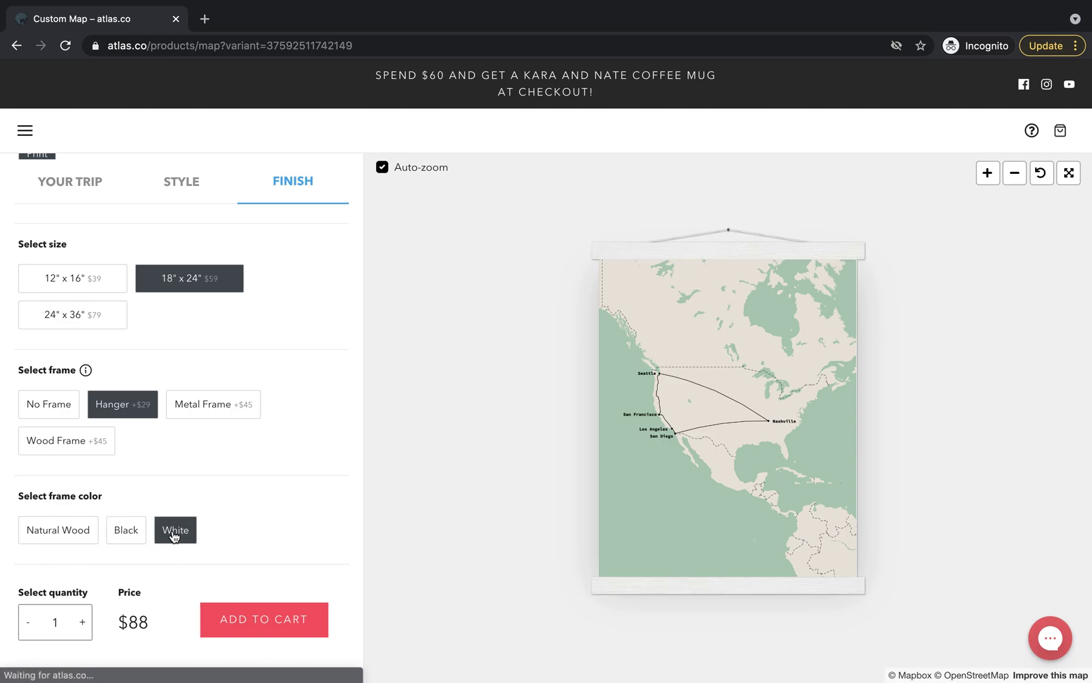
left_click(222, 408)
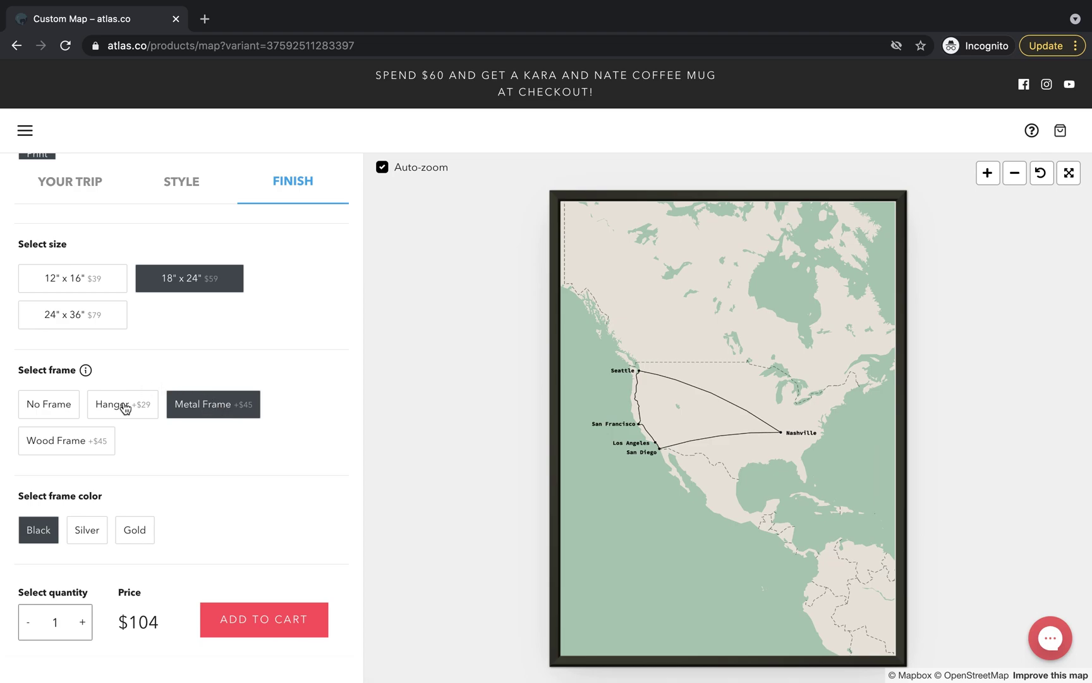
left_click(76, 442)
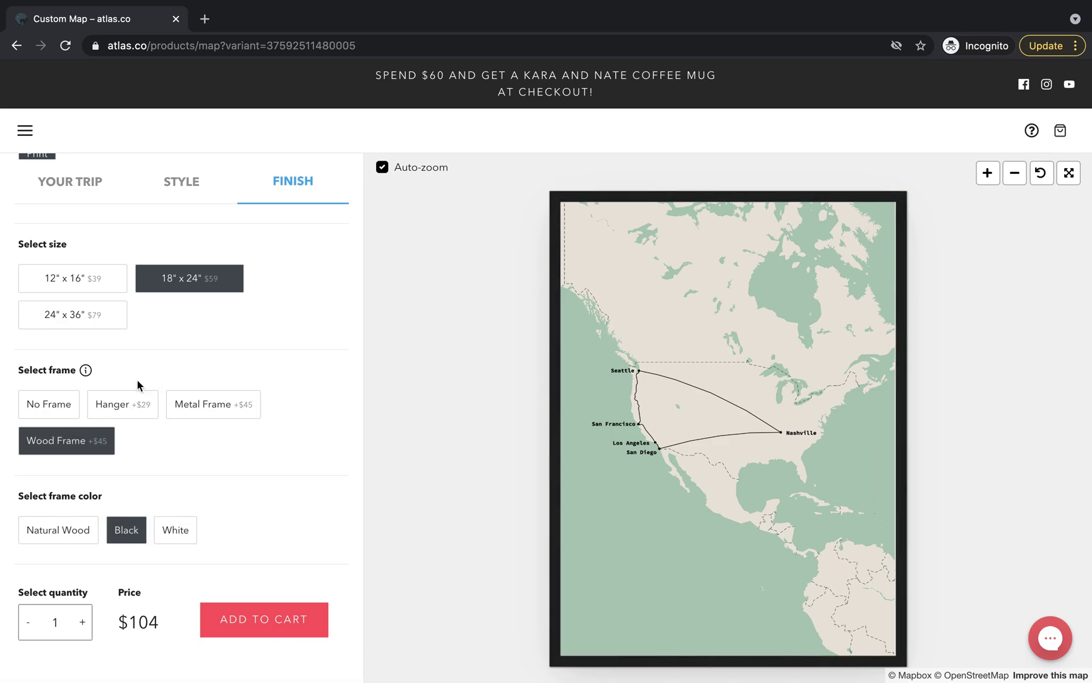
left_click(49, 530)
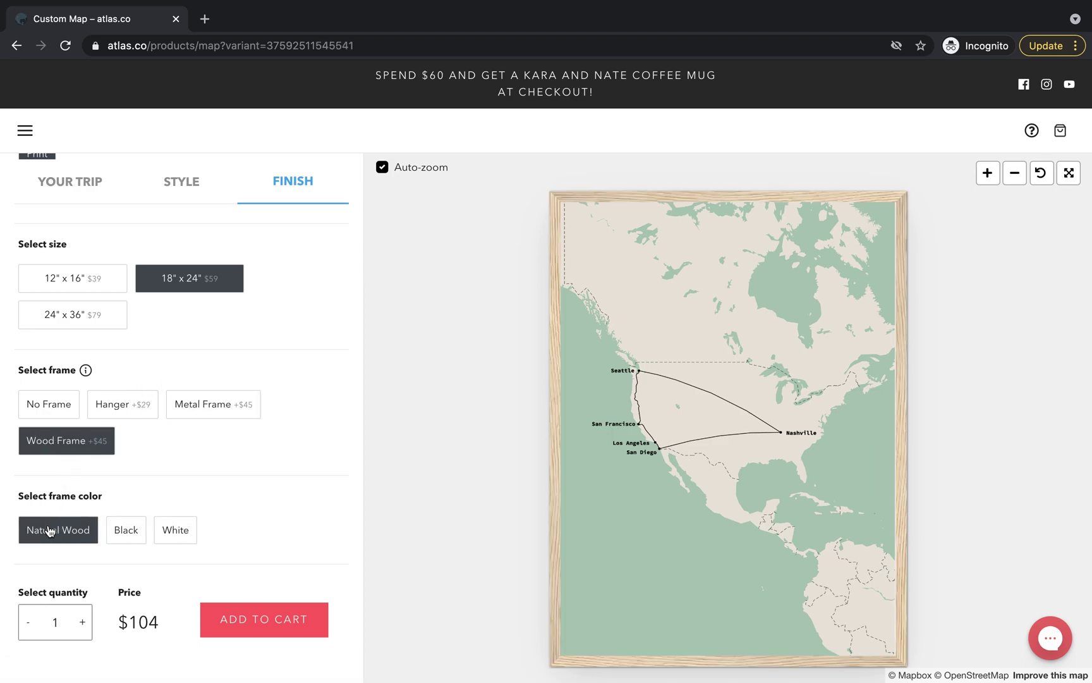
left_click(78, 457)
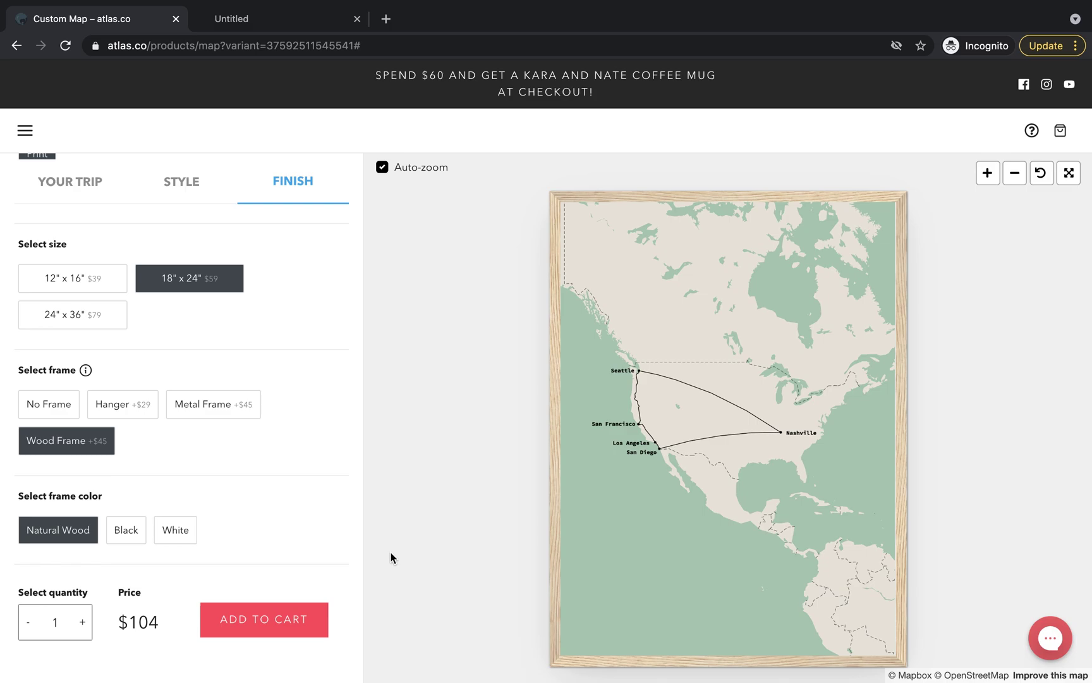